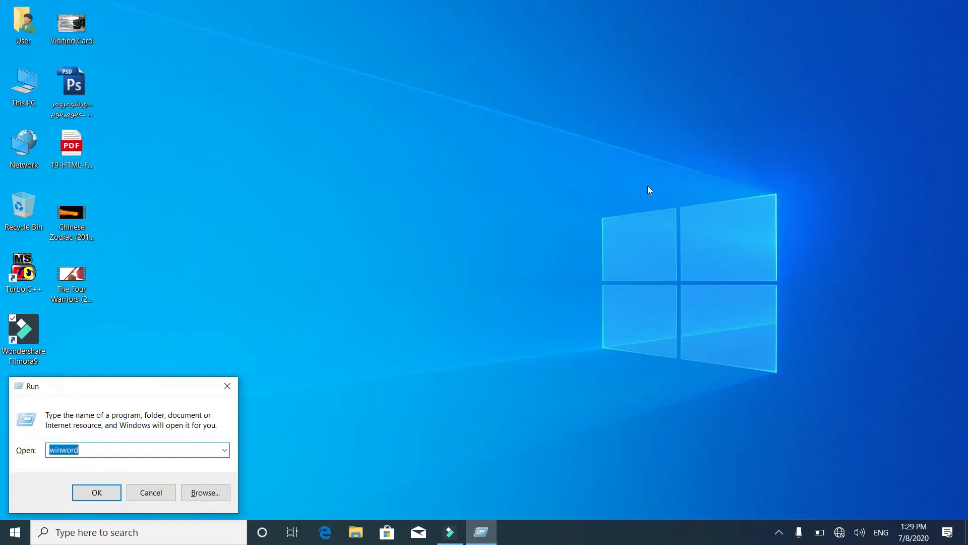
# Launch Microsoft Word with winword and create a blank document.
pyautogui.press('Return')
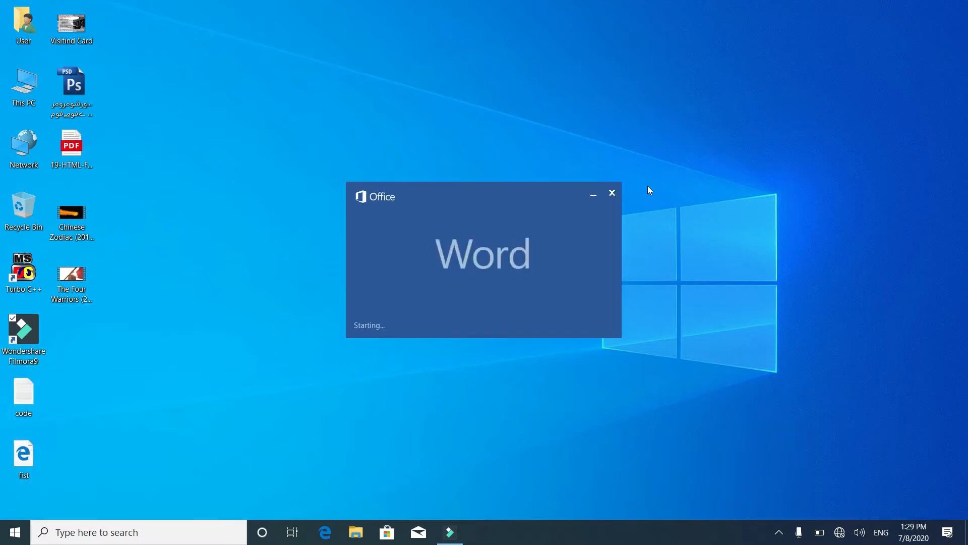
pyautogui.press('Return')
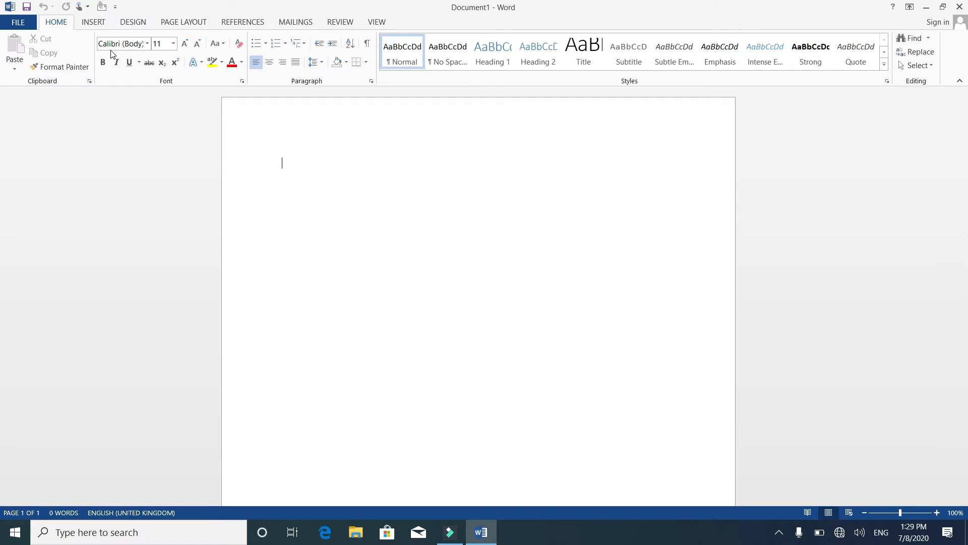
# Insert the built-in Integral cover page into the blank document.
pyautogui.click(100, 21)
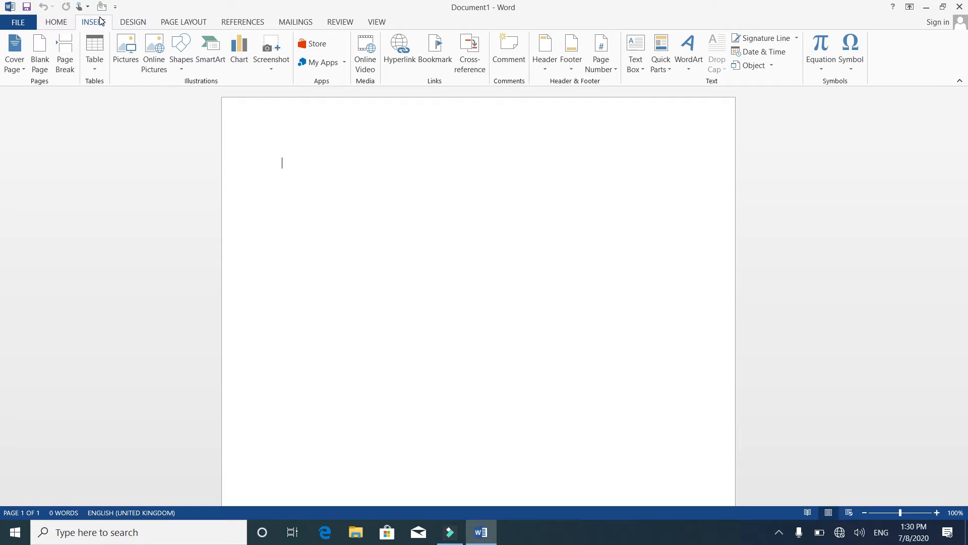
pyautogui.click(22, 71)
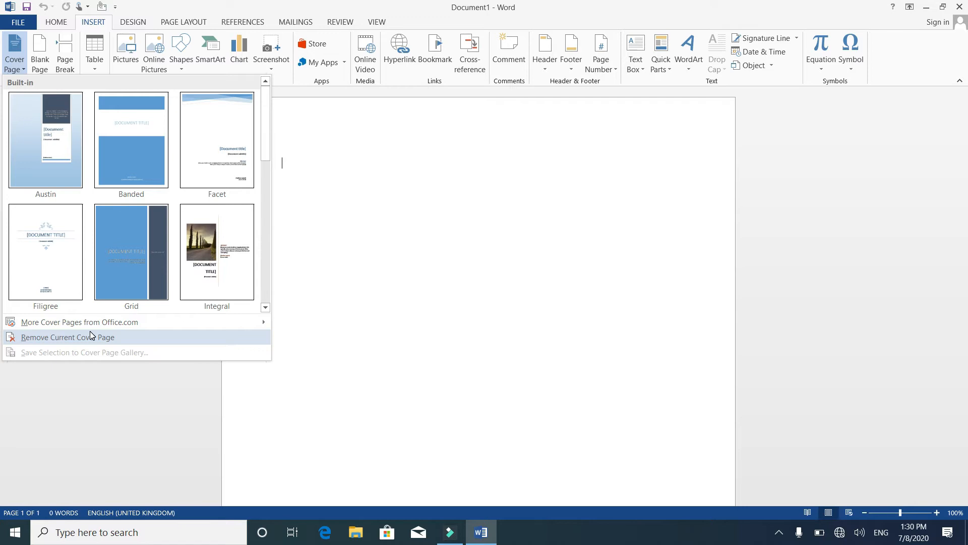
pyautogui.moveTo(86, 323)
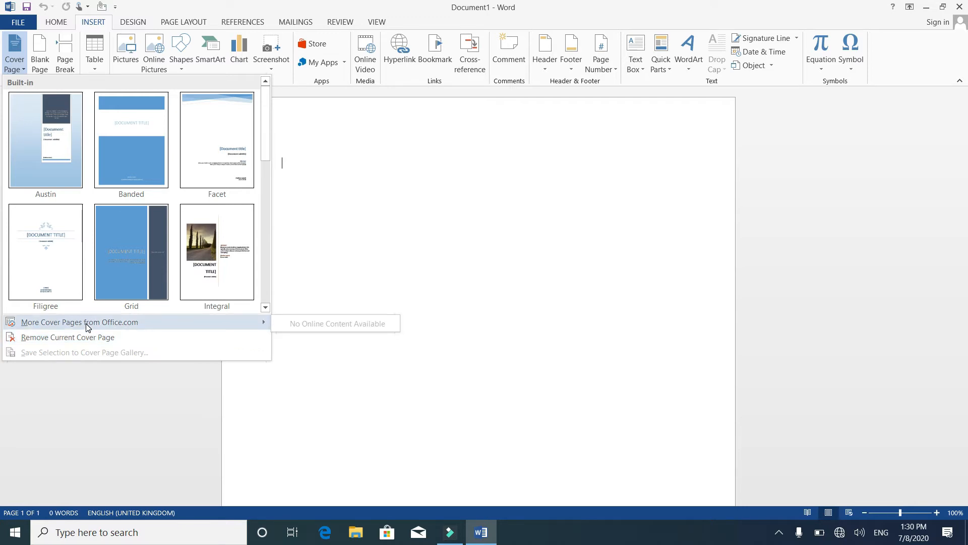
pyautogui.click(263, 308)
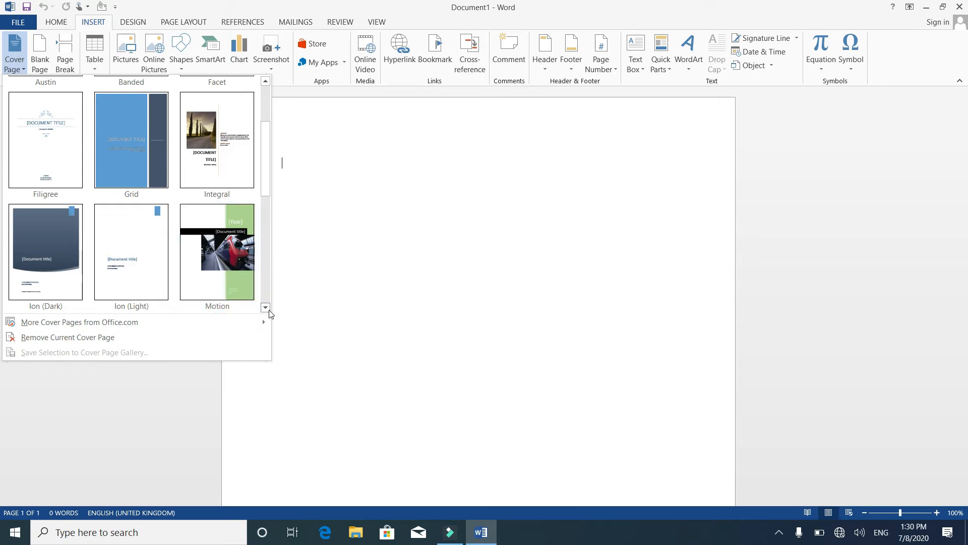
pyautogui.click(266, 310)
pyautogui.click(266, 309)
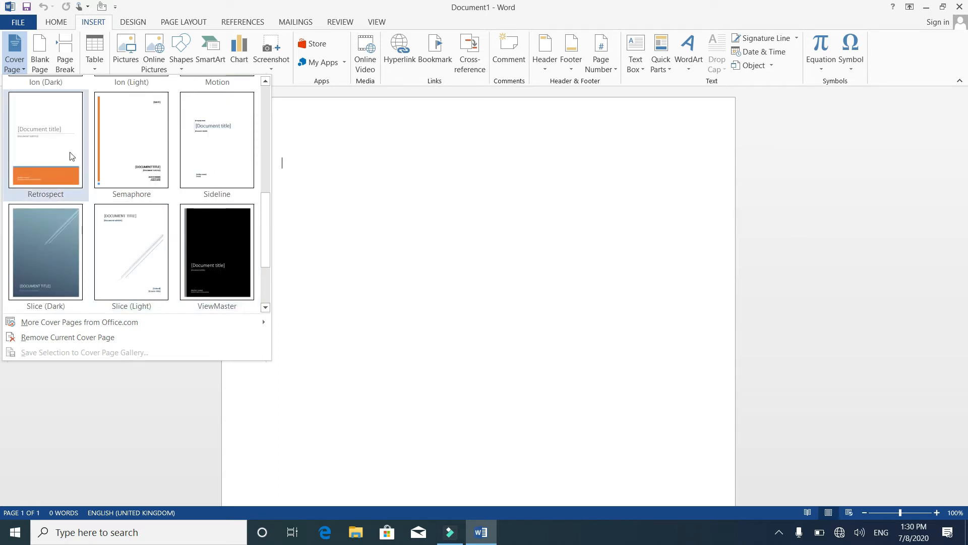
pyautogui.click(265, 82)
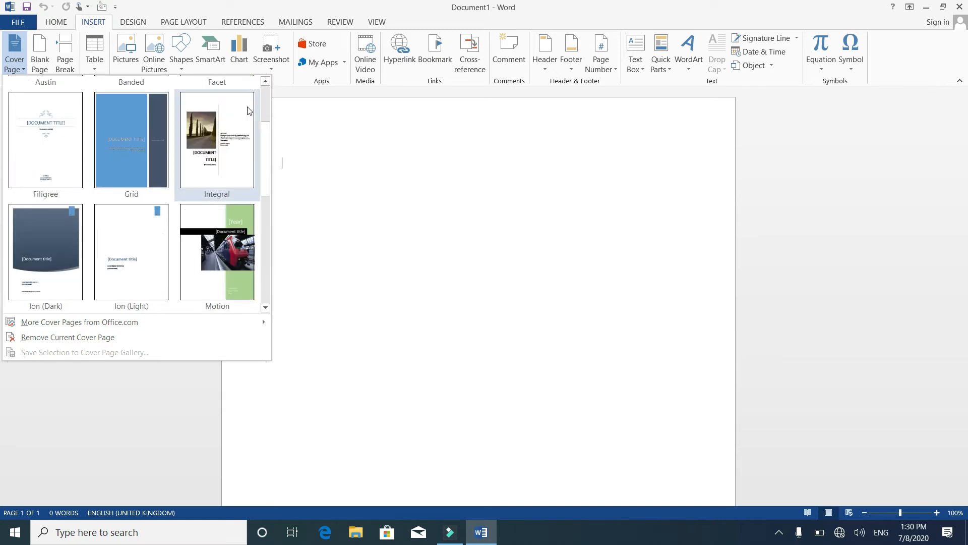
pyautogui.click(228, 130)
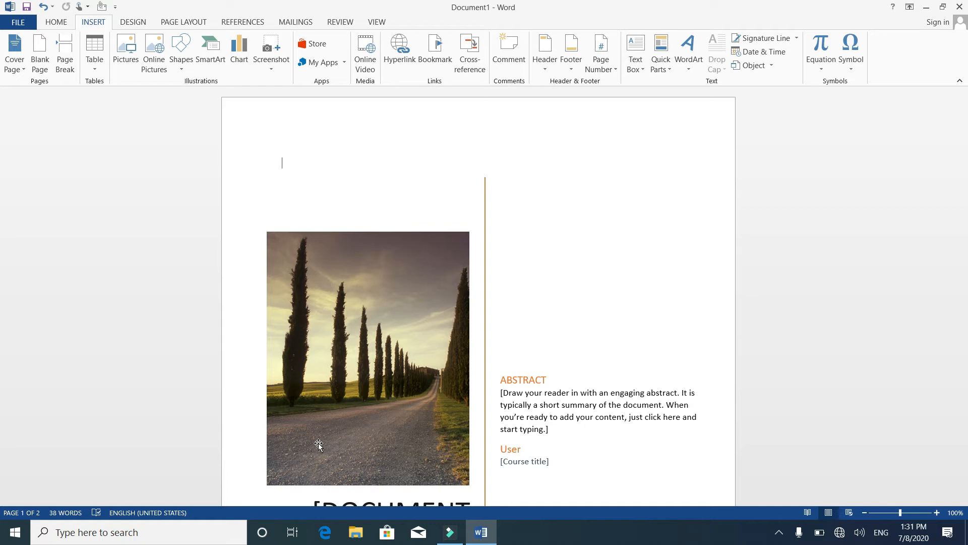
# Replace the abstract placeholder text on the cover page with "This book only for children".
pyautogui.click(361, 414)
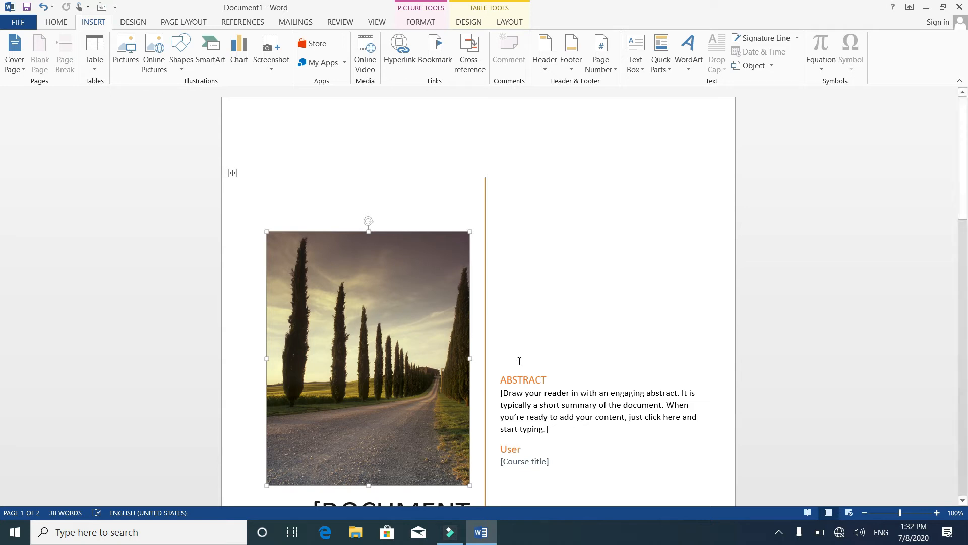
pyautogui.click(527, 381)
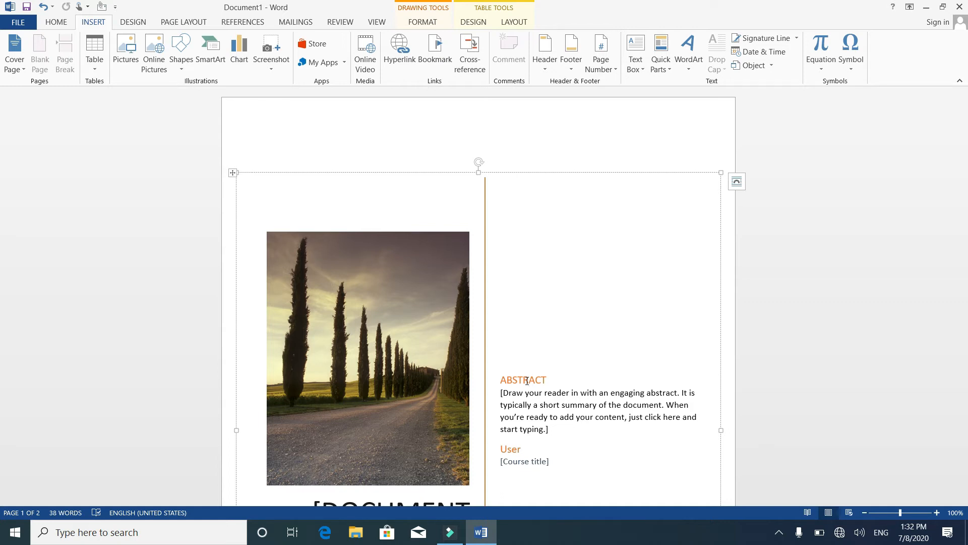
pyautogui.click(535, 398)
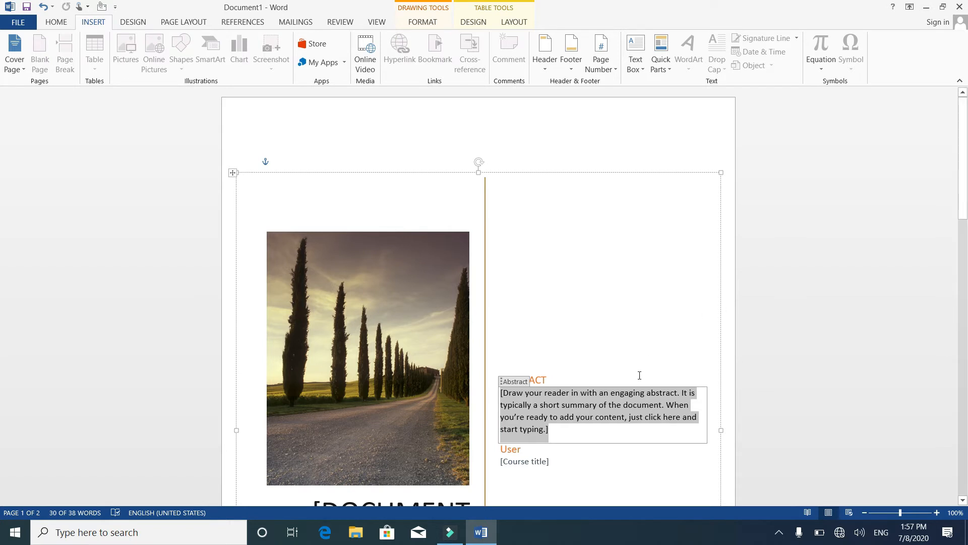
pyautogui.press('Delete')
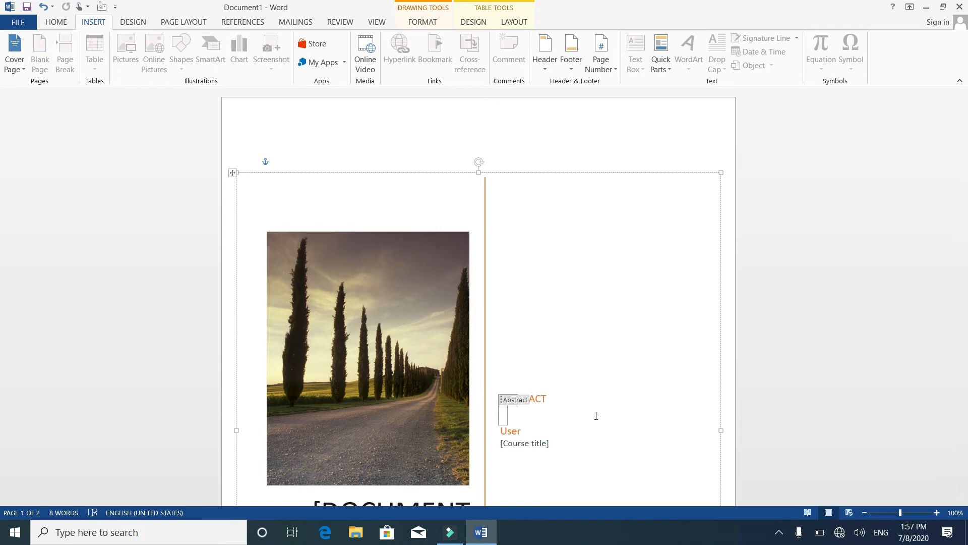
pyautogui.write('This book only ')
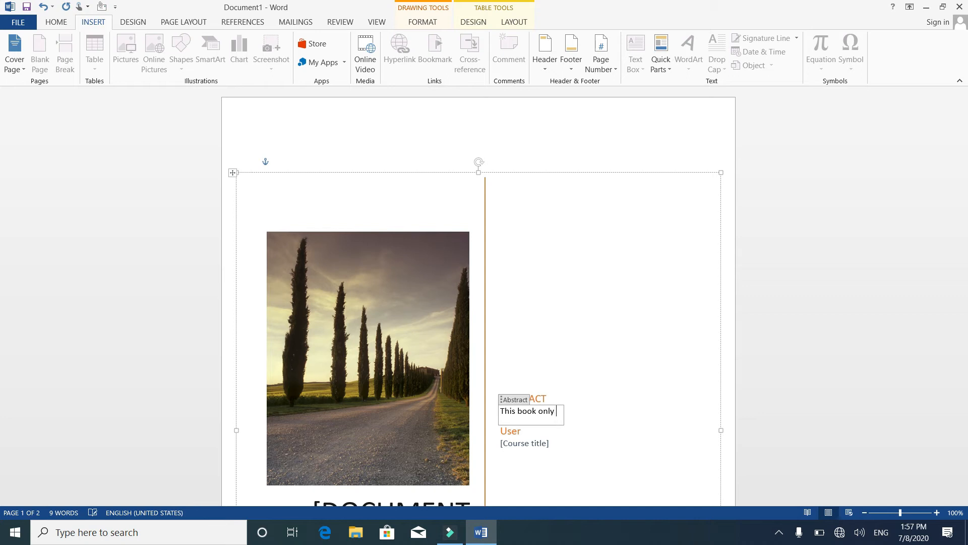
pyautogui.write('for children')
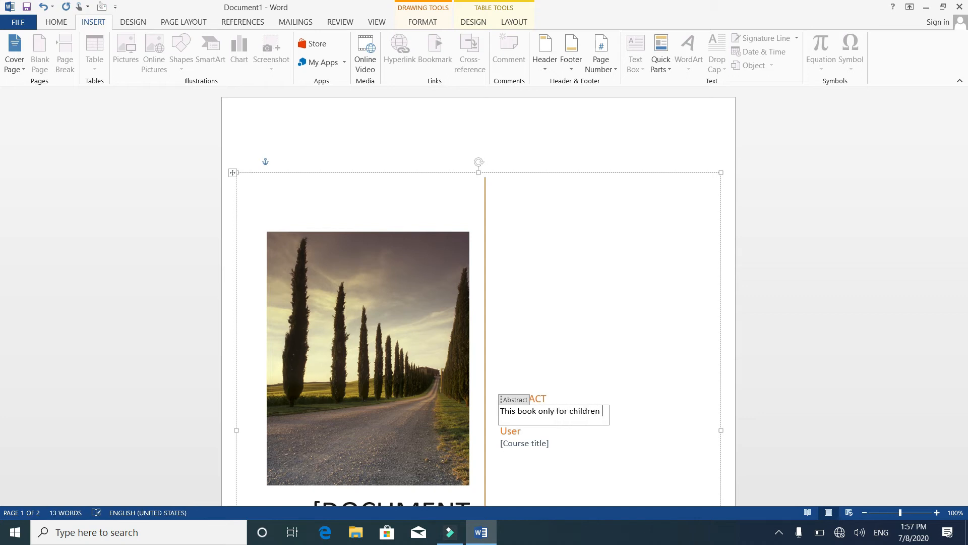
# Change the end of the abstract so that it reads "This book only for high school standard".
pyautogui.press('BackSpace')
pyautogui.press('BackSpace')
pyautogui.press('BackSpace')
pyautogui.press('BackSpace')
pyautogui.press('BackSpace')
pyautogui.press('BackSpace')
pyautogui.press('BackSpace')
pyautogui.press('BackSpace')
pyautogui.press('BackSpace')
pyautogui.press('BackSpace')
pyautogui.write('high school standard')
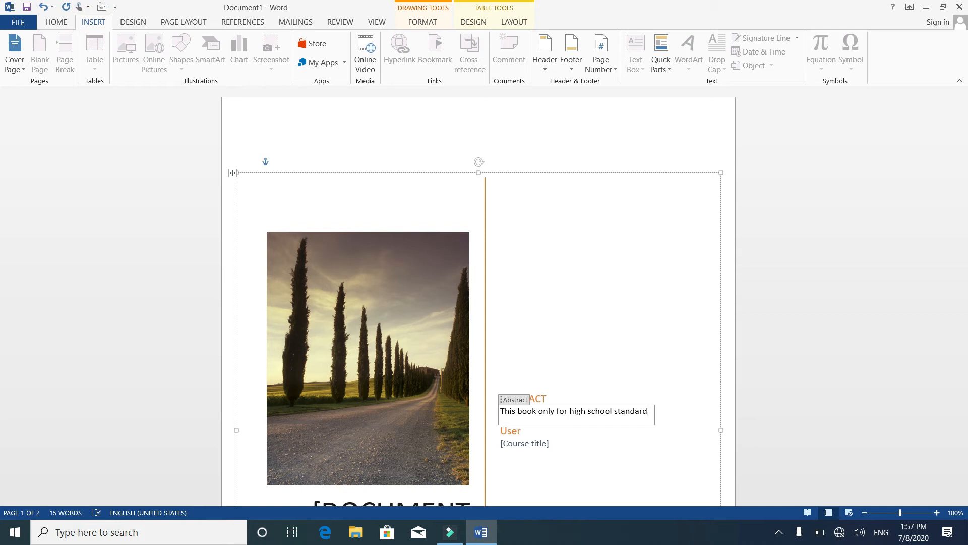
# Fill in the course title placeholder below the author's name with "Computer".
pyautogui.click(515, 435)
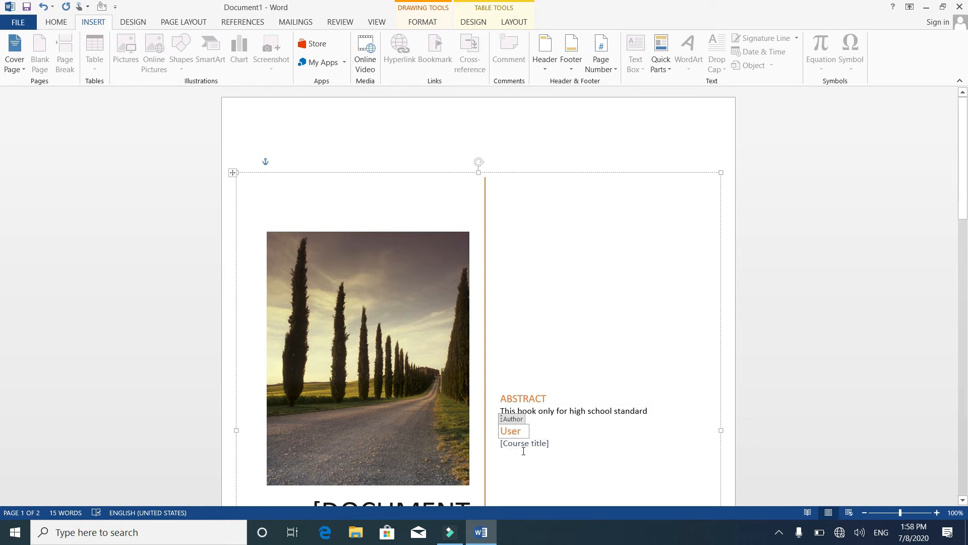
pyautogui.click(528, 445)
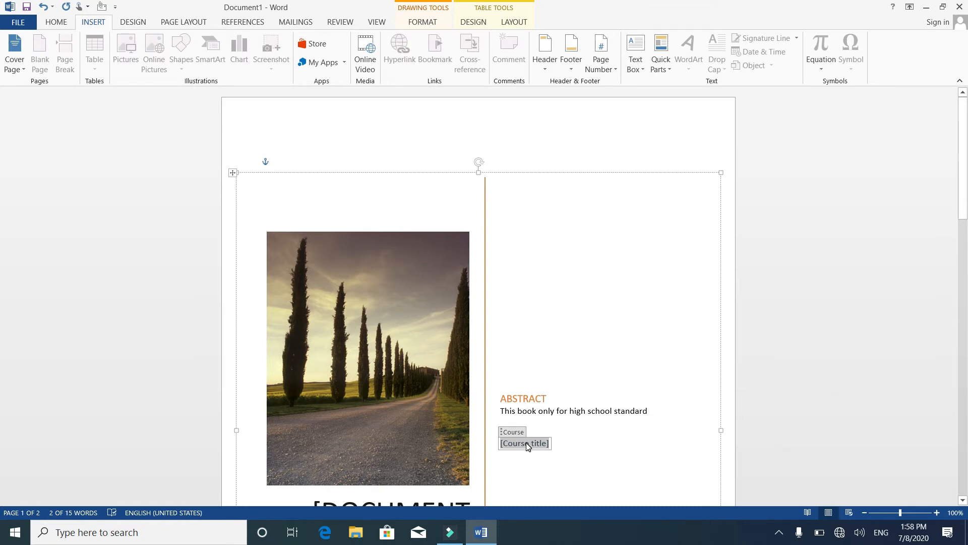
pyautogui.write('Computer')
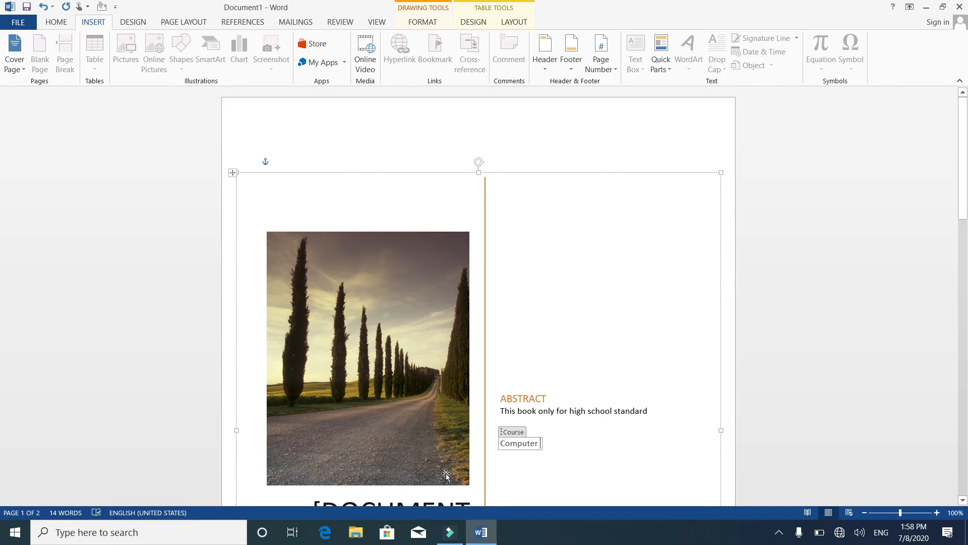
# Replace the document title placeholder on the cover page with "COMPUTER SCINCE".
pyautogui.click(503, 493)
pyautogui.scroll(-3, 503, 493)
pyautogui.click(503, 493)
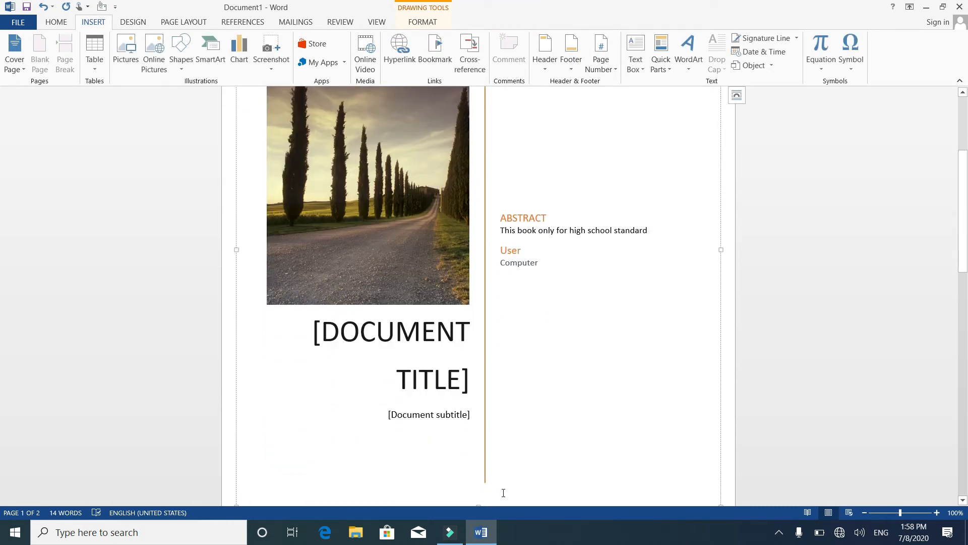
pyautogui.click(417, 331)
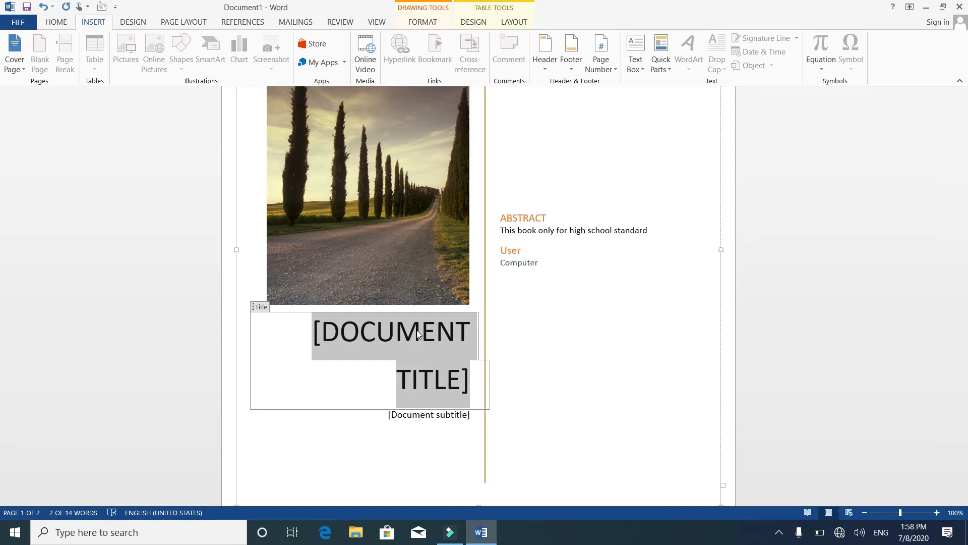
pyautogui.press('Delete')
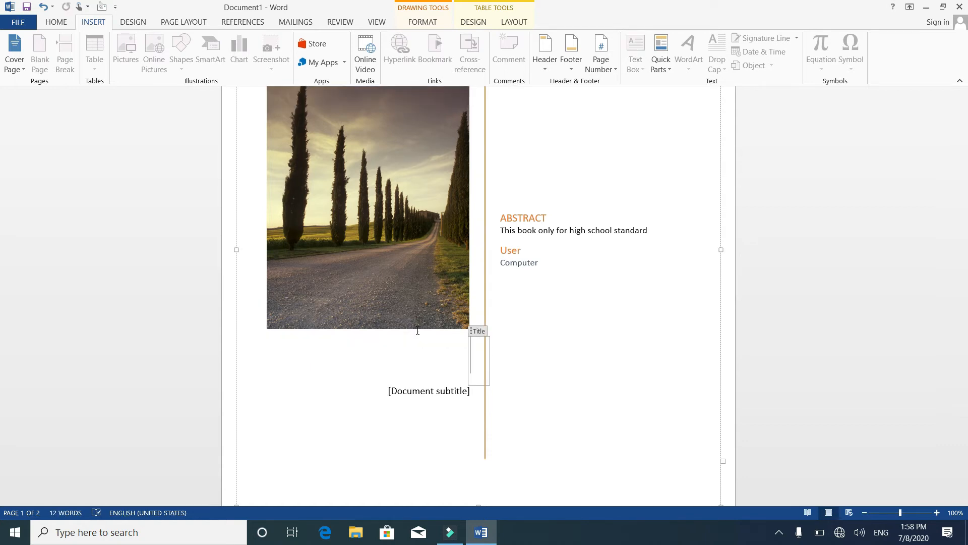
pyautogui.write('COMPUTER ')
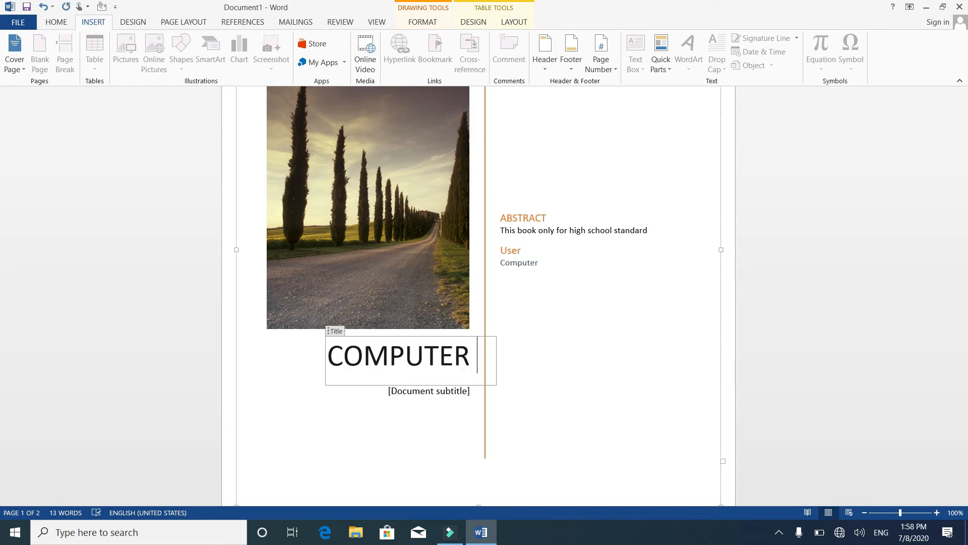
pyautogui.write('F')
pyautogui.press('BackSpace')
pyautogui.write('SC')
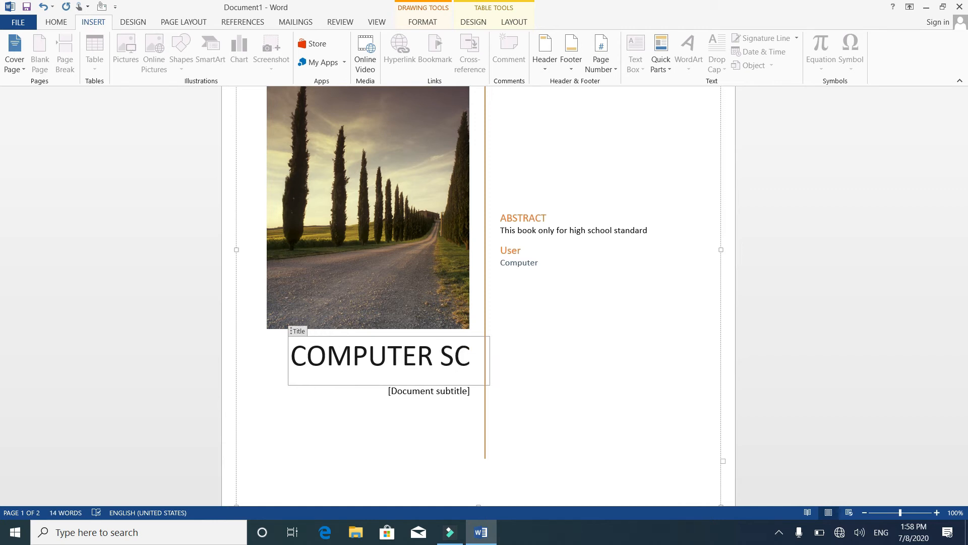
pyautogui.write('INCE')
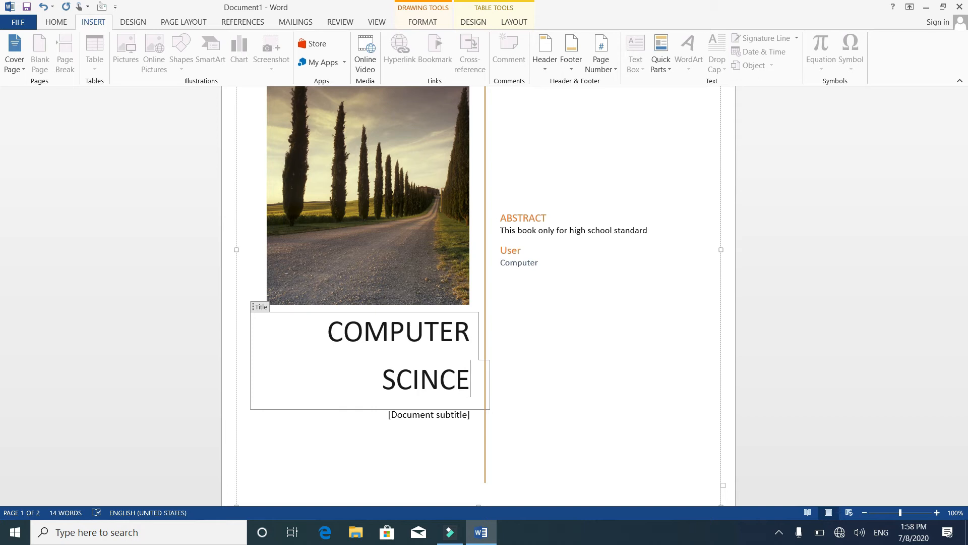
# Leave the document subtitle placeholder as it is and delete the tree-lined road picture from the cover page.
pyautogui.click(415, 414)
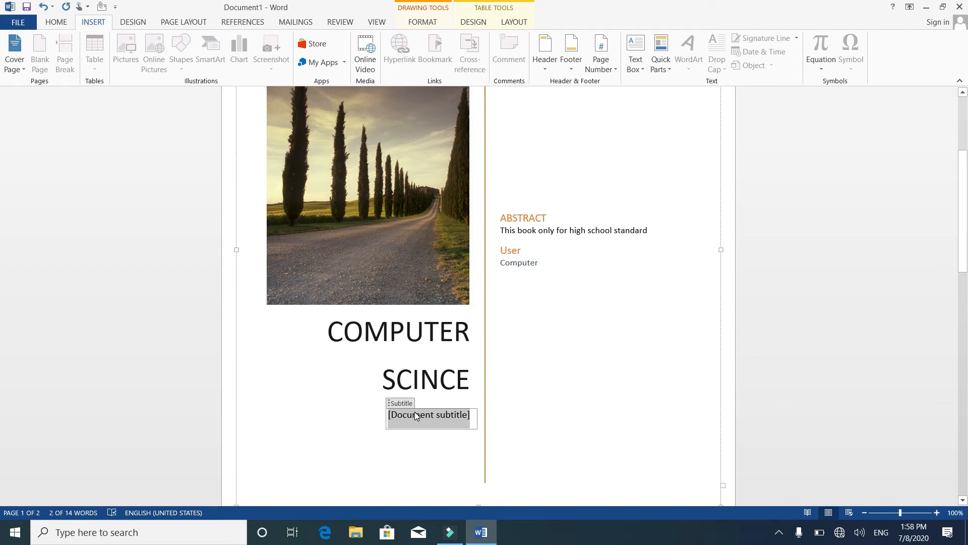
pyautogui.press('Down')
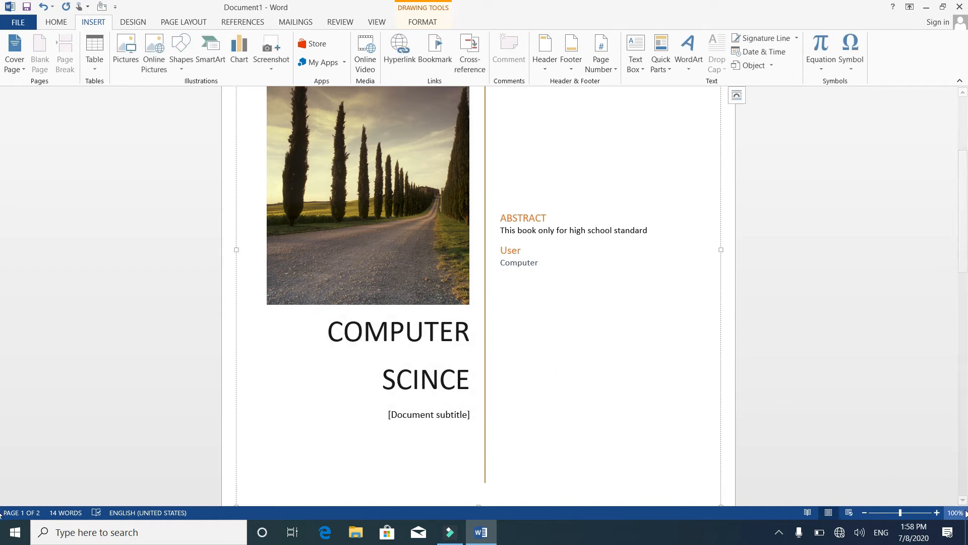
pyautogui.click(962, 94)
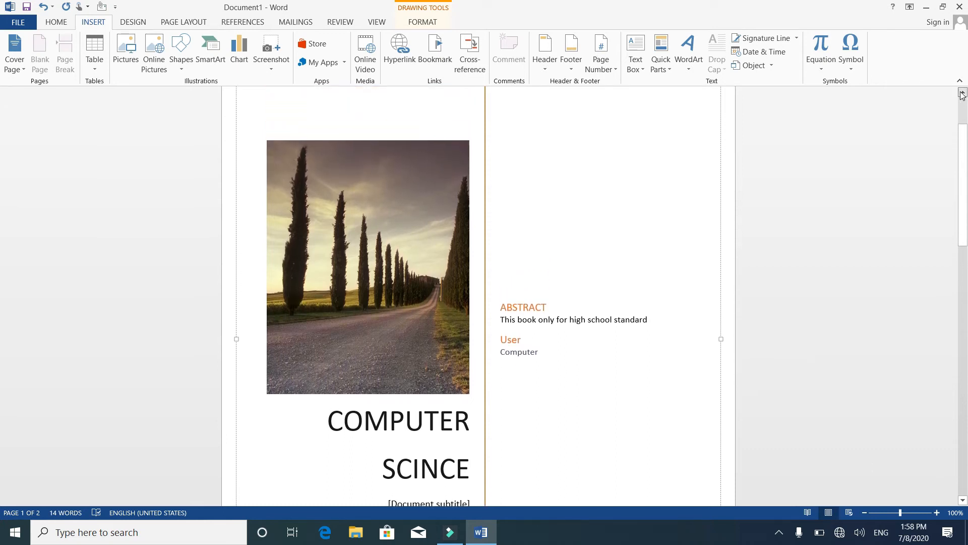
pyautogui.click(440, 306)
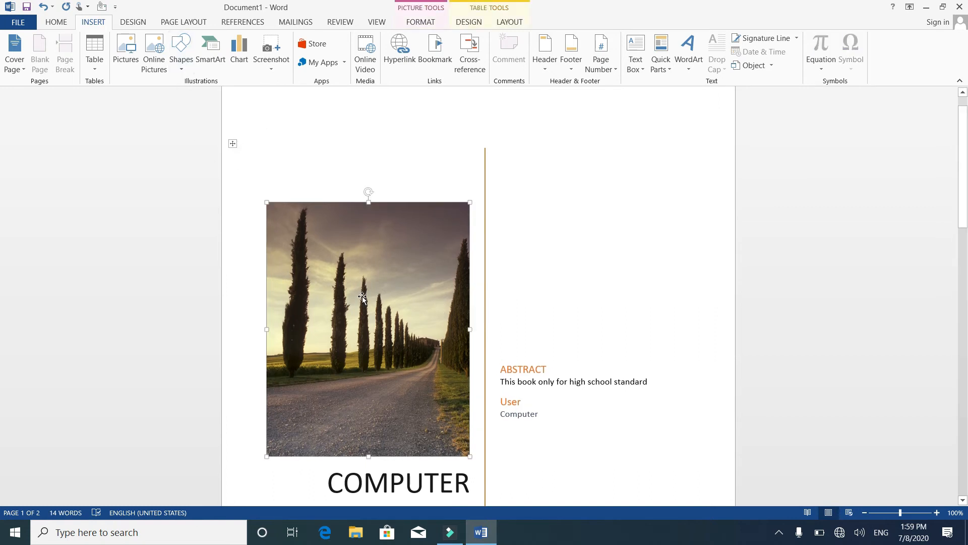
pyautogui.press('Delete')
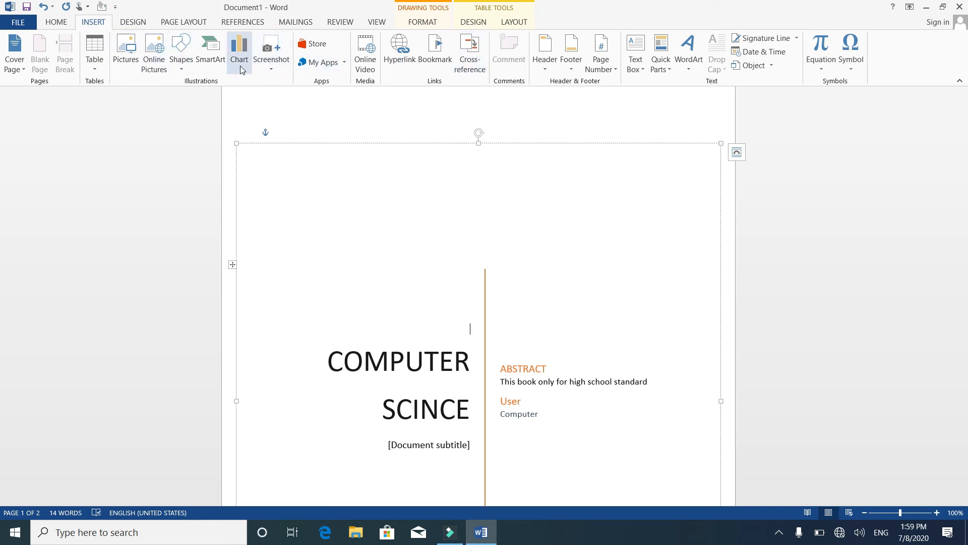
# View the Apps for Office window for installed apps and the store, and close it again.
pyautogui.click(317, 65)
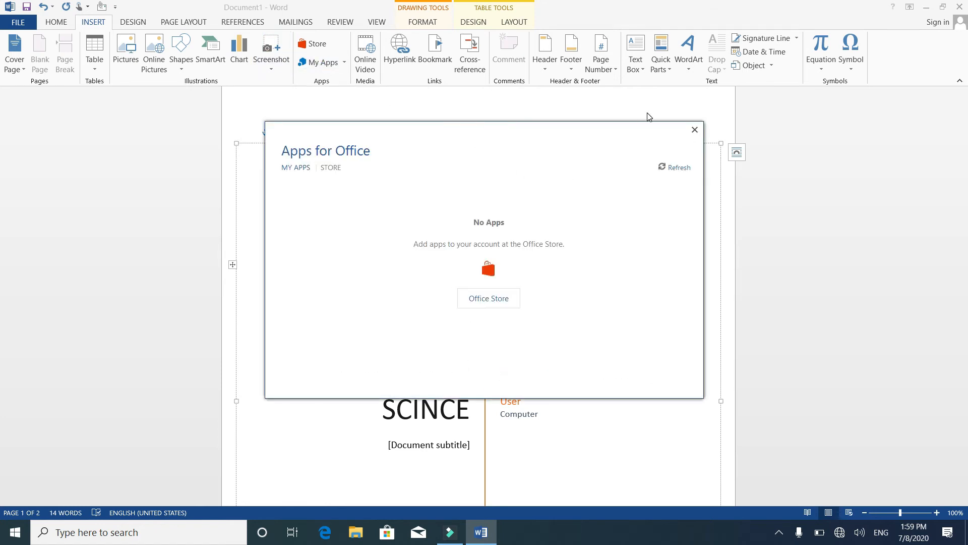
pyautogui.click(694, 130)
pyautogui.click(313, 43)
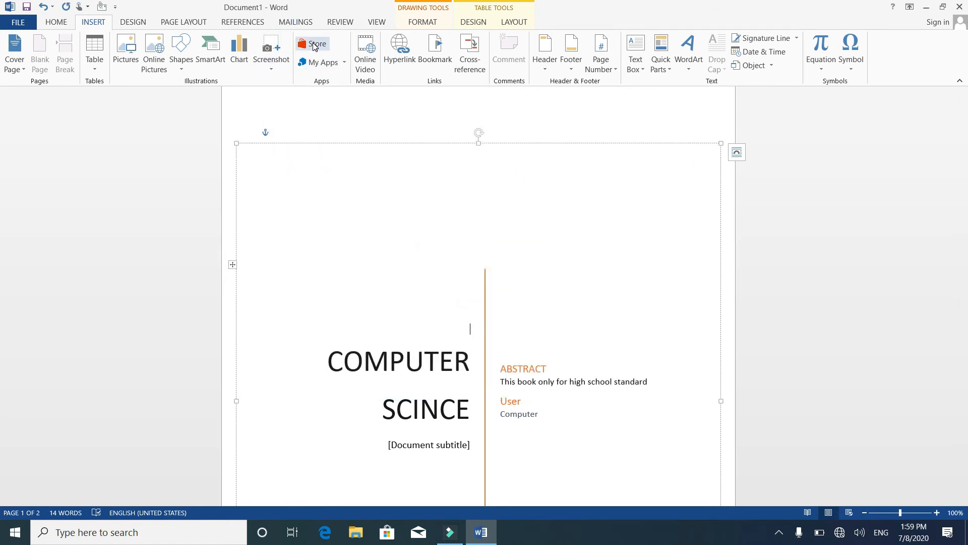
pyautogui.click(695, 129)
# Draw a rectangle on the cover page, narrow it to about 1.28" wide by 1.31" high, and move it above the title.
pyautogui.click(186, 66)
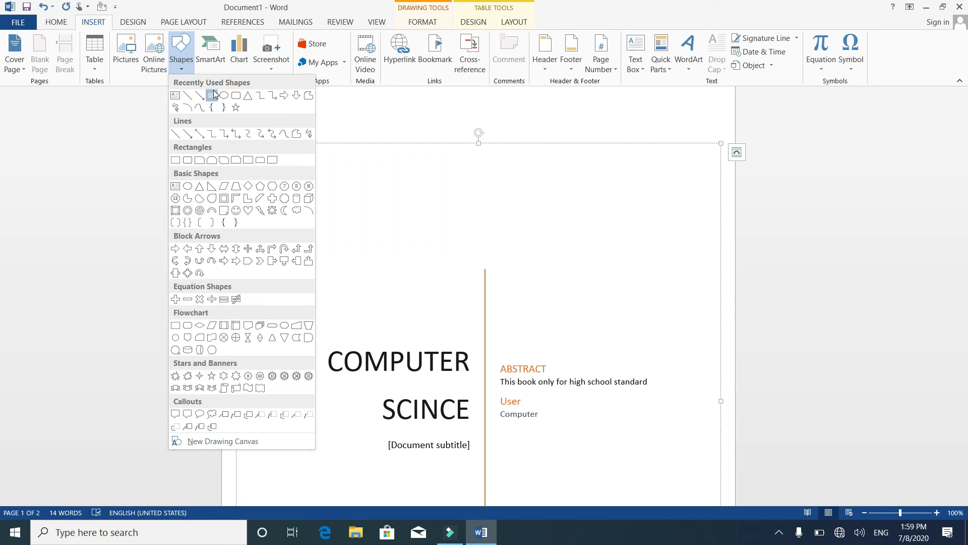
pyautogui.click(212, 95)
pyautogui.moveTo(268, 279)
pyautogui.mouseDown()
pyautogui.moveTo(329, 313)
pyautogui.moveTo(592, 359)
pyautogui.mouseUp()
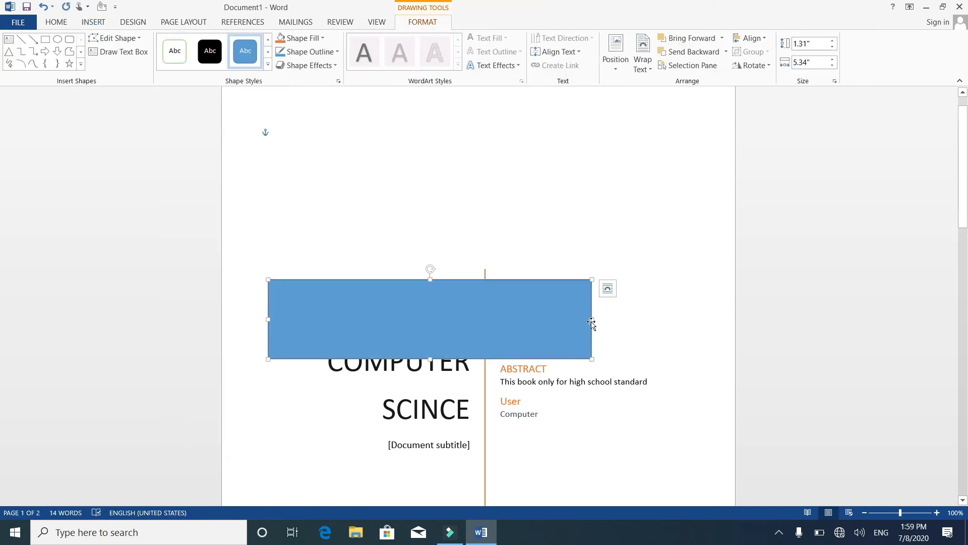
pyautogui.moveTo(592, 319); pyautogui.dragTo(346, 265)
pyautogui.moveTo(317, 307); pyautogui.dragTo(313, 240)
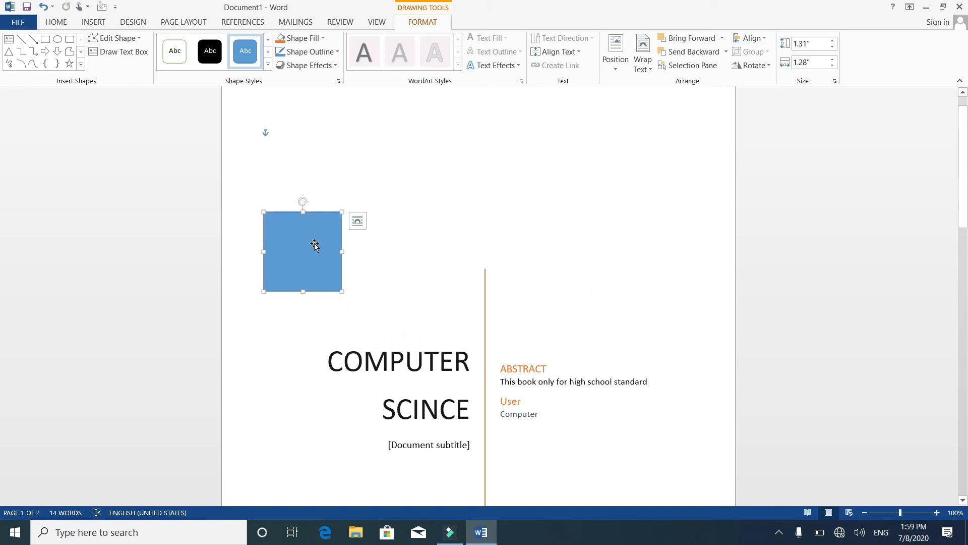
# Delete the blue rectangle above the title on the cover page.
pyautogui.click(97, 21)
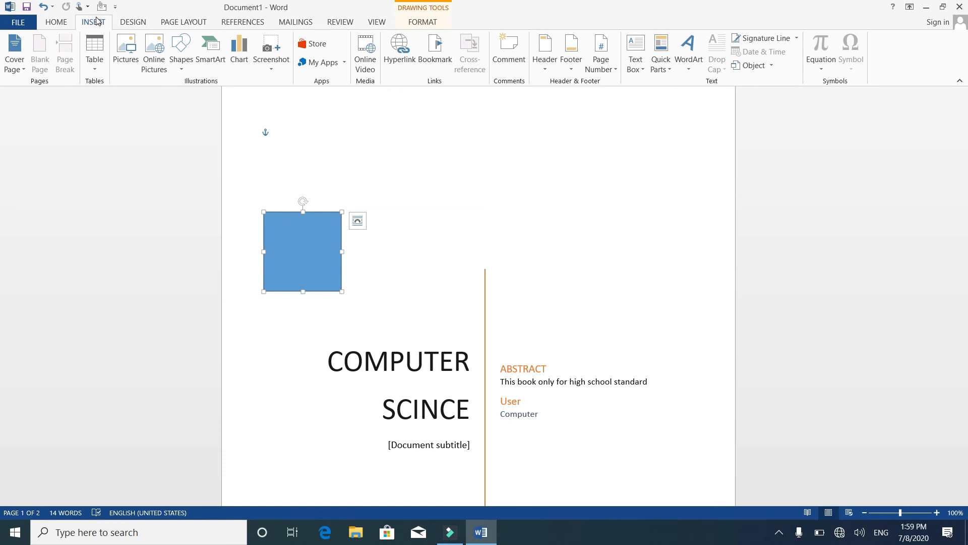
pyautogui.press('Delete')
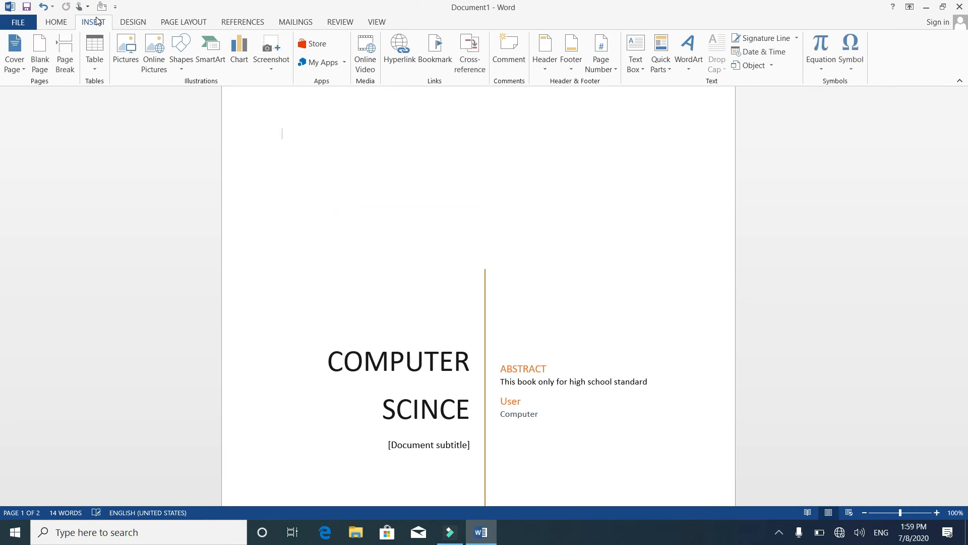
# Browse the HiSuite CD drive, OneDrive and Microsoft Word locations for JPEG pictures to insert on the cover page, and close the picture dialog.
pyautogui.click(292, 248)
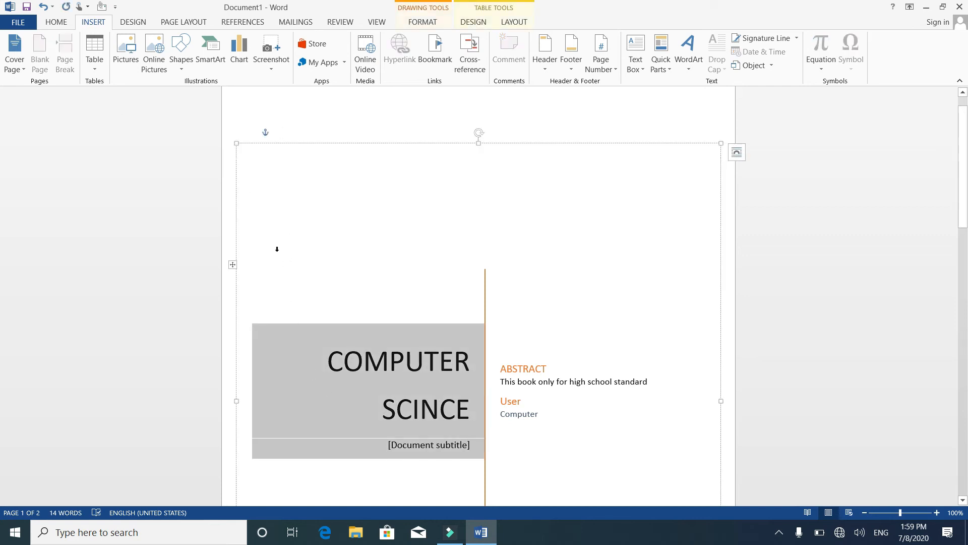
pyautogui.click(126, 51)
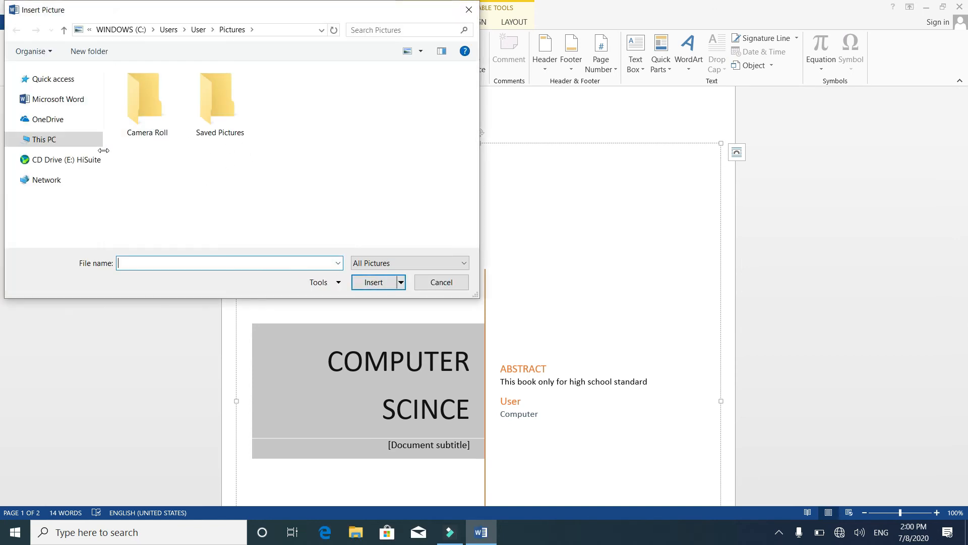
pyautogui.click(379, 267)
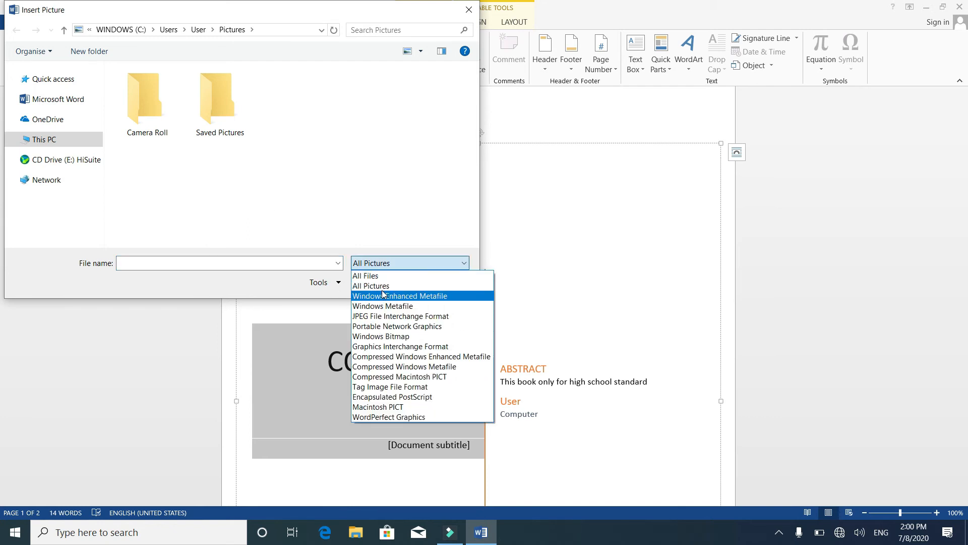
pyautogui.click(382, 316)
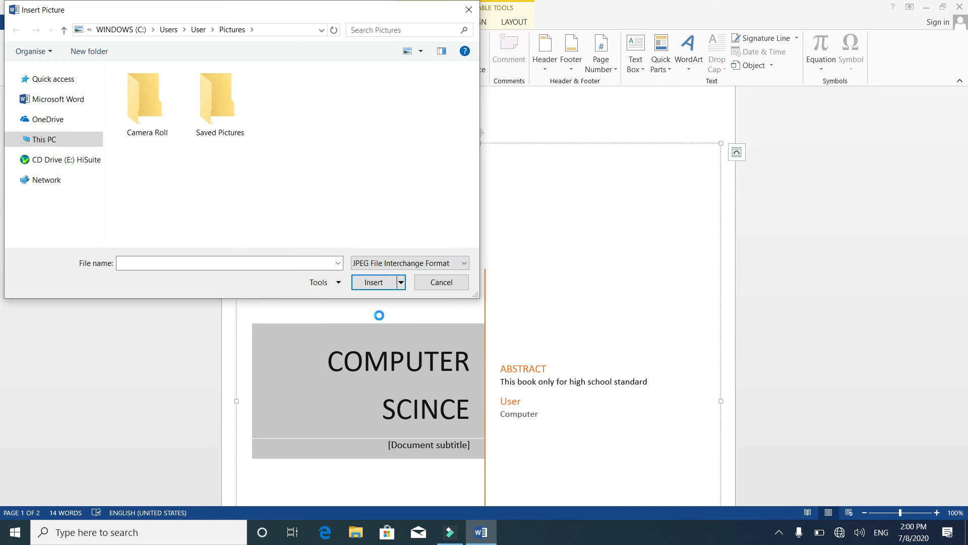
pyautogui.click(75, 170)
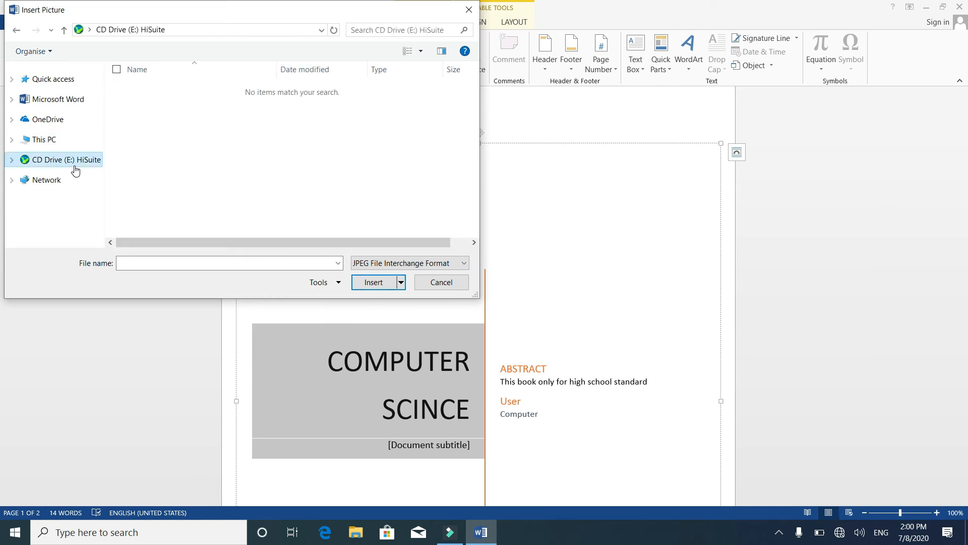
pyautogui.click(48, 126)
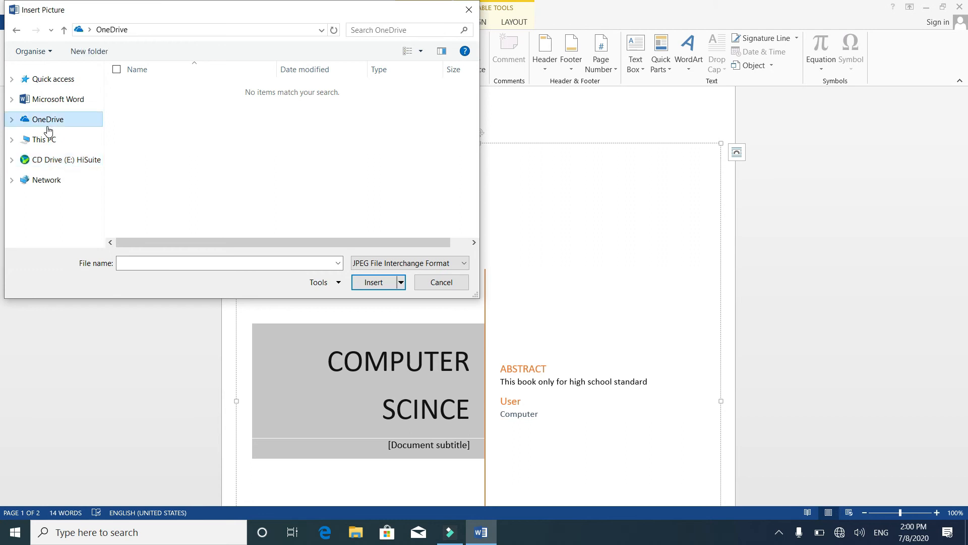
pyautogui.click(59, 101)
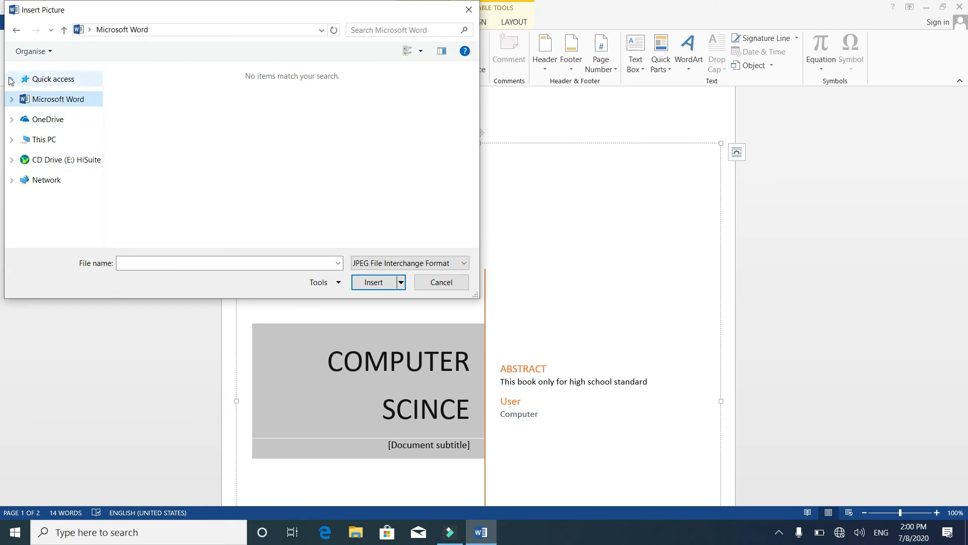
pyautogui.click(16, 31)
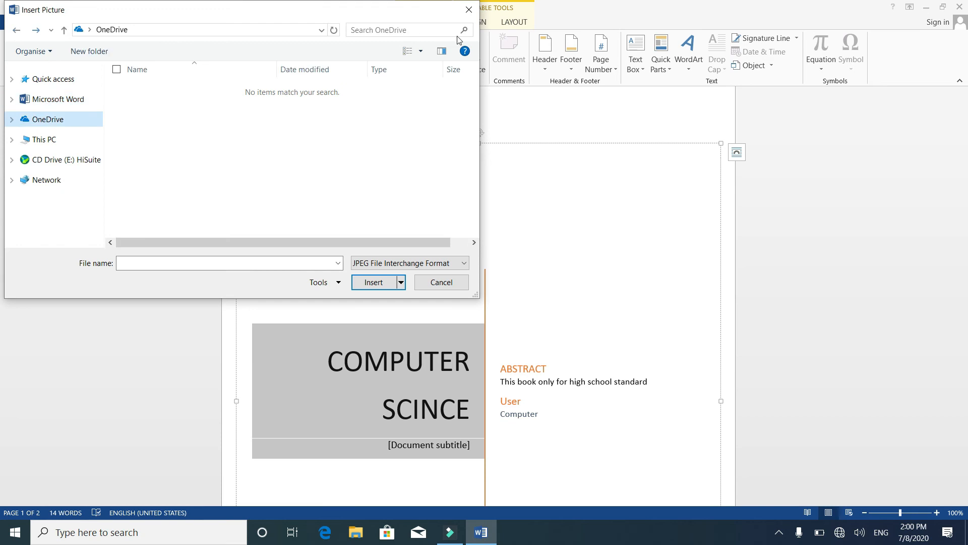
pyautogui.click(469, 10)
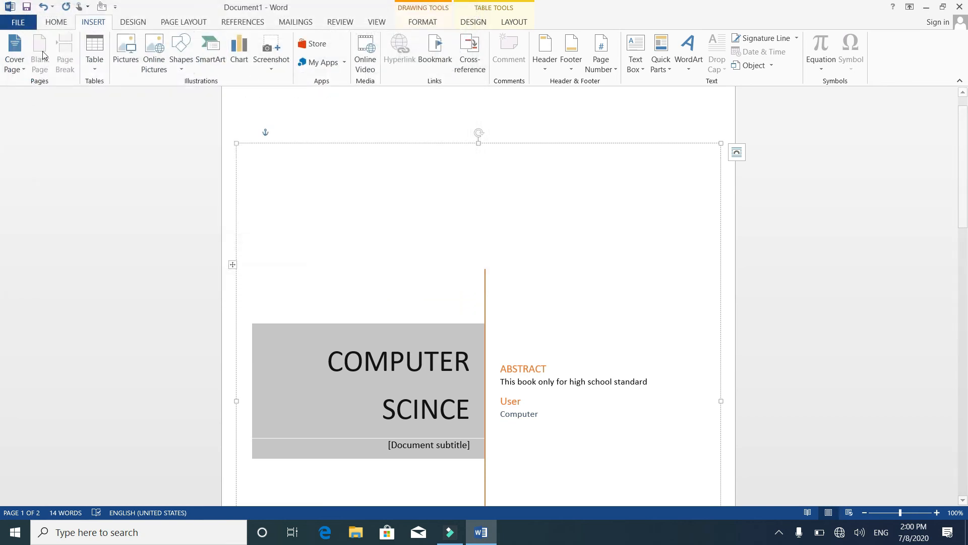
# Undo the recent cover page edits back to the deletion of the tree-lined road picture, restoring the picture above the title.
pyautogui.hotkey('ctrl', 'z')
pyautogui.hotkey('ctrl', 'z')
pyautogui.hotkey('ctrl', 'z')
pyautogui.hotkey('ctrl', 'z')
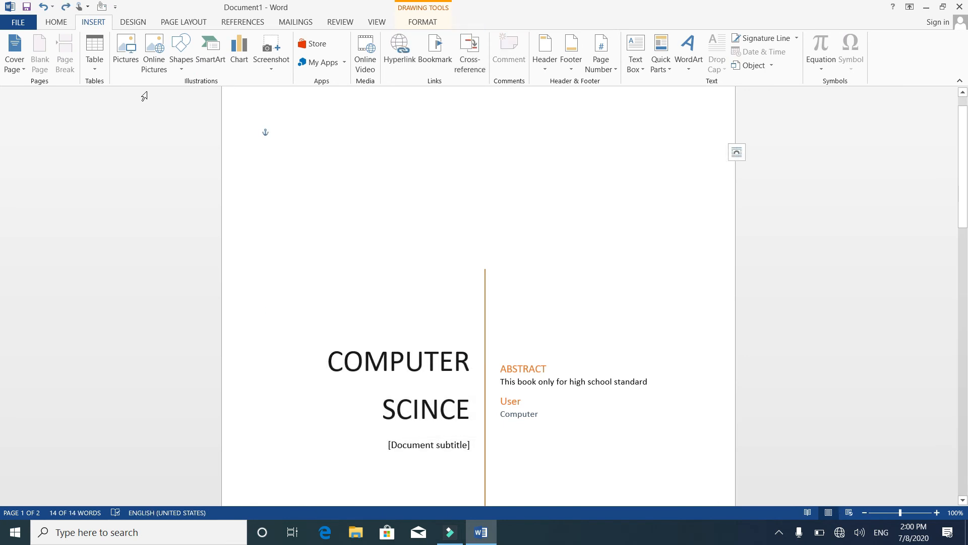
pyautogui.hotkey('ctrl', 'z')
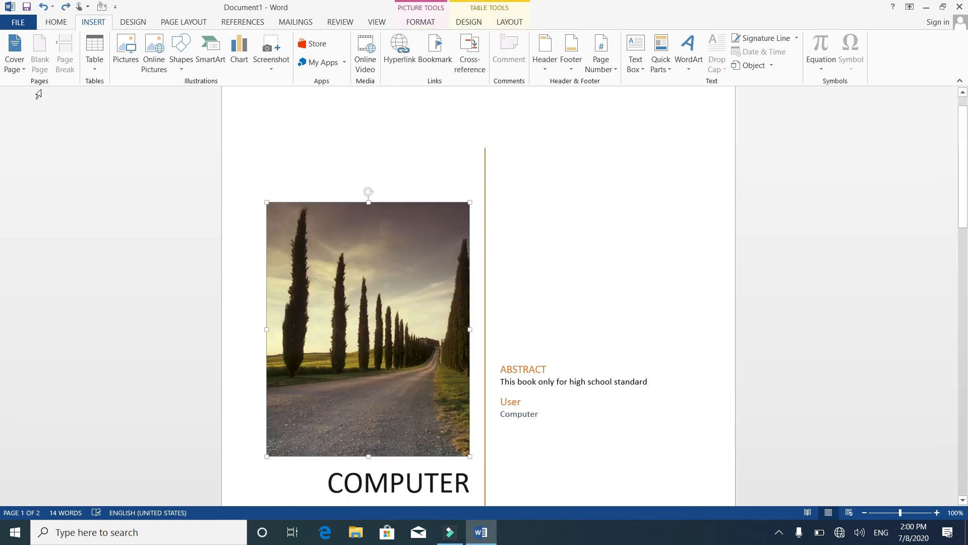
# View the table design options and the table layout options available for the cover page.
pyautogui.click(467, 22)
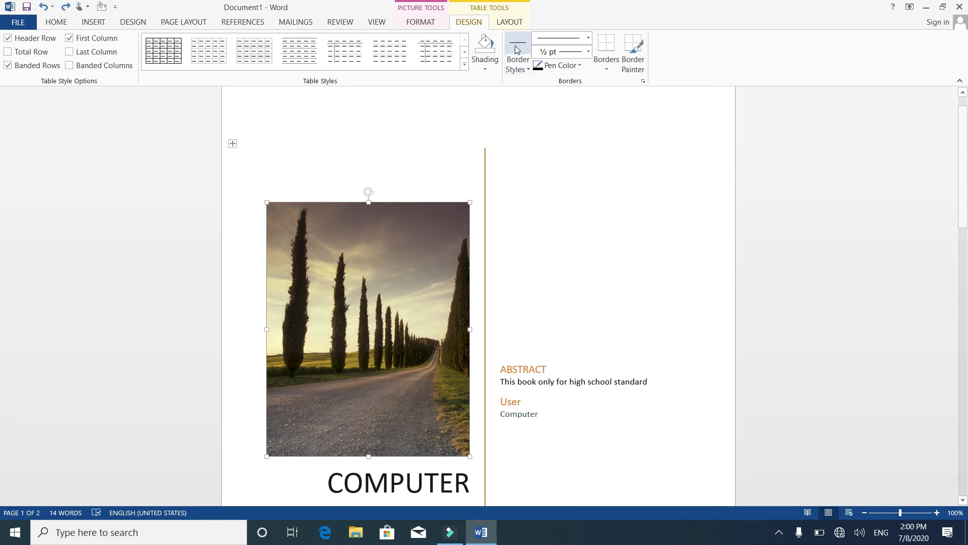
pyautogui.click(511, 25)
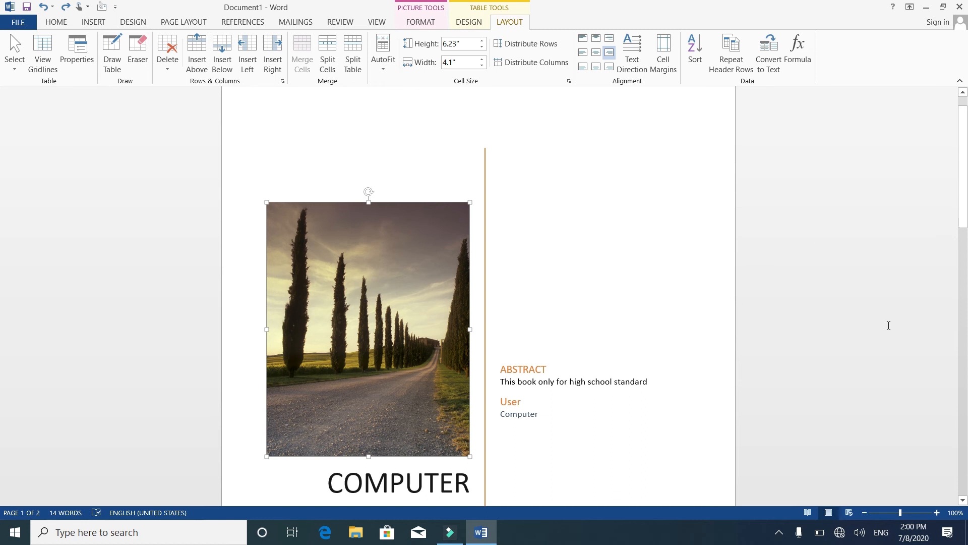
# Insert two blank pages from the start of the empty page that follows the cover page.
pyautogui.click(963, 501)
pyautogui.click(963, 501)
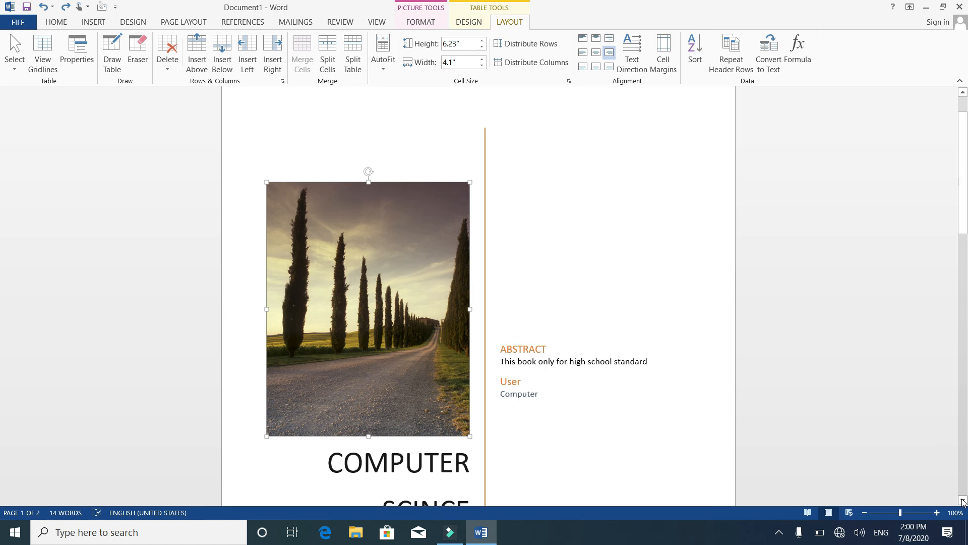
pyautogui.click(757, 486)
pyautogui.click(691, 460)
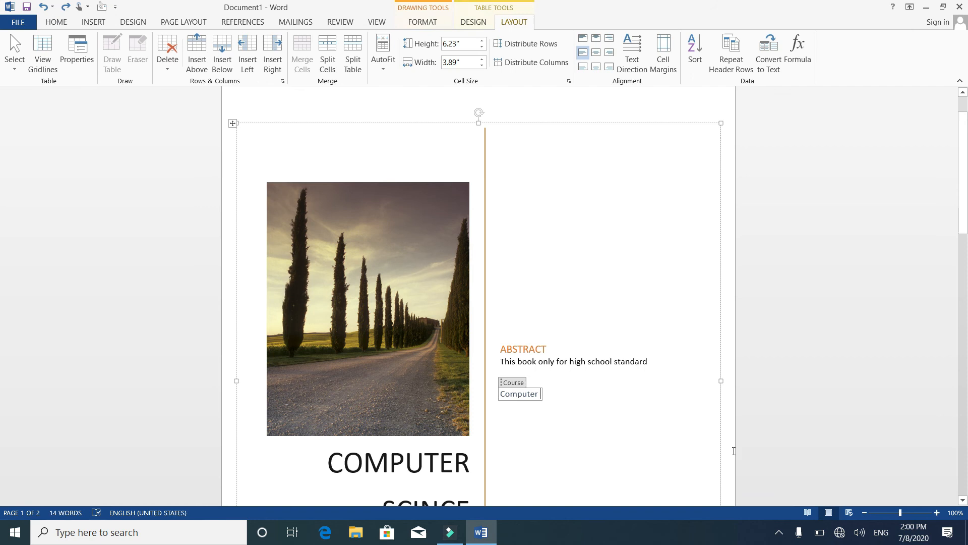
pyautogui.click(963, 501)
pyautogui.click(963, 501)
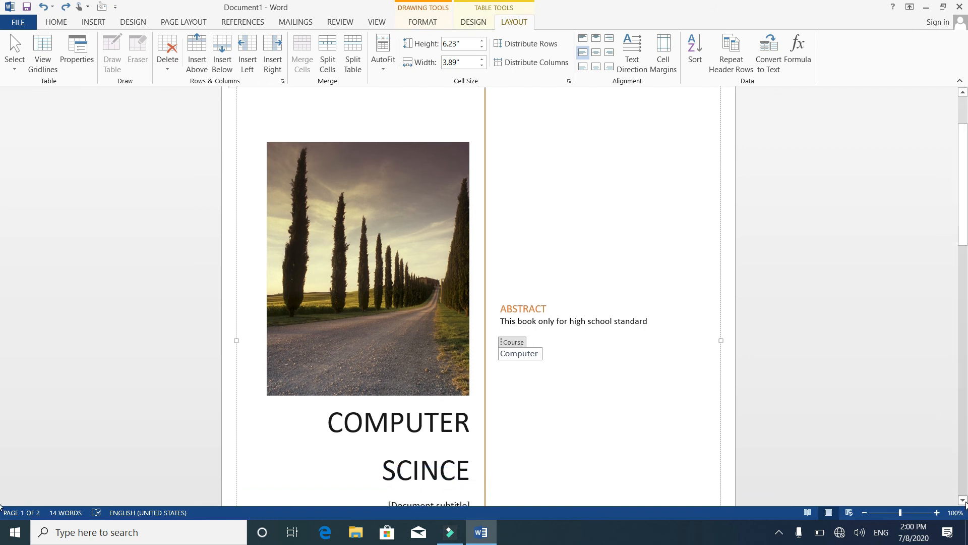
pyautogui.click(964, 501)
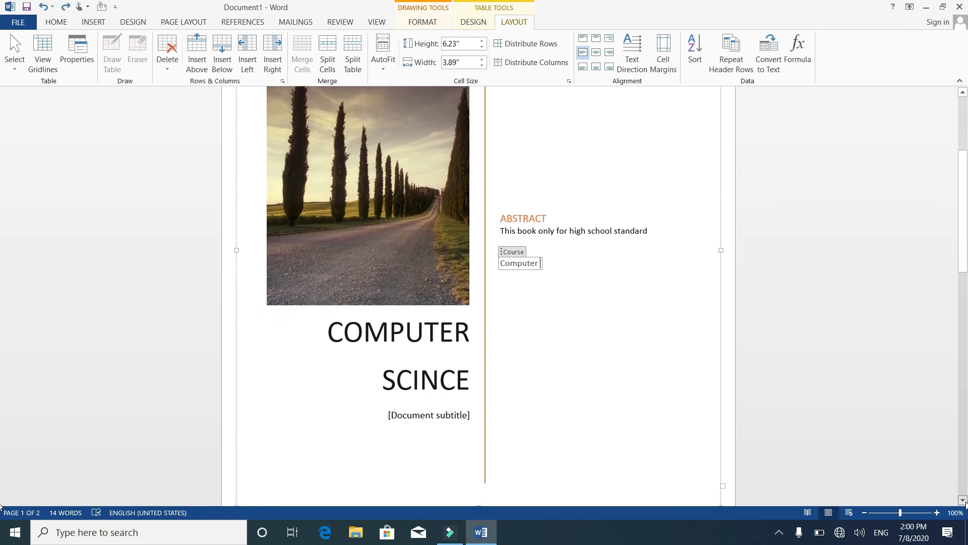
pyautogui.click(964, 501)
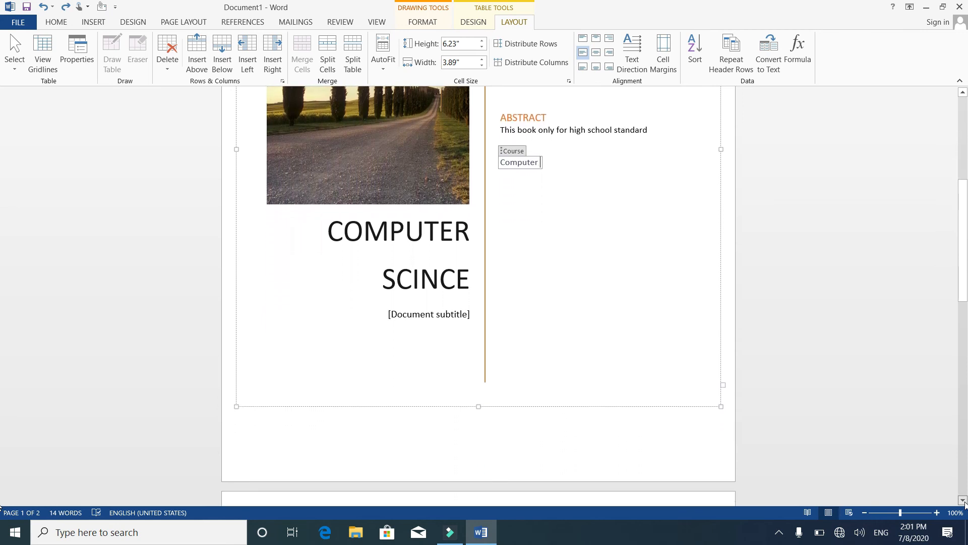
pyautogui.click(964, 502)
pyautogui.moveTo(964, 242); pyautogui.dragTo(965, 413)
pyautogui.click(581, 333)
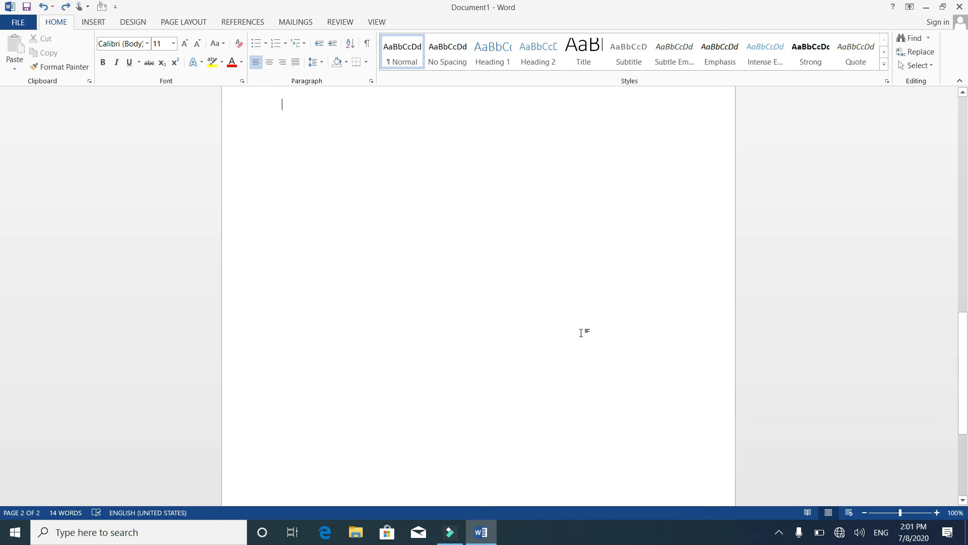
pyautogui.click(93, 25)
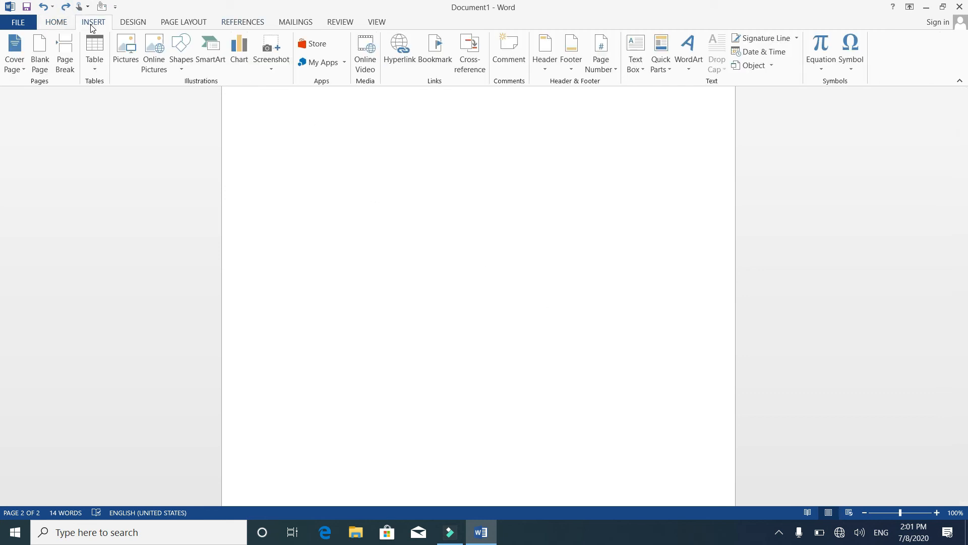
pyautogui.click(42, 59)
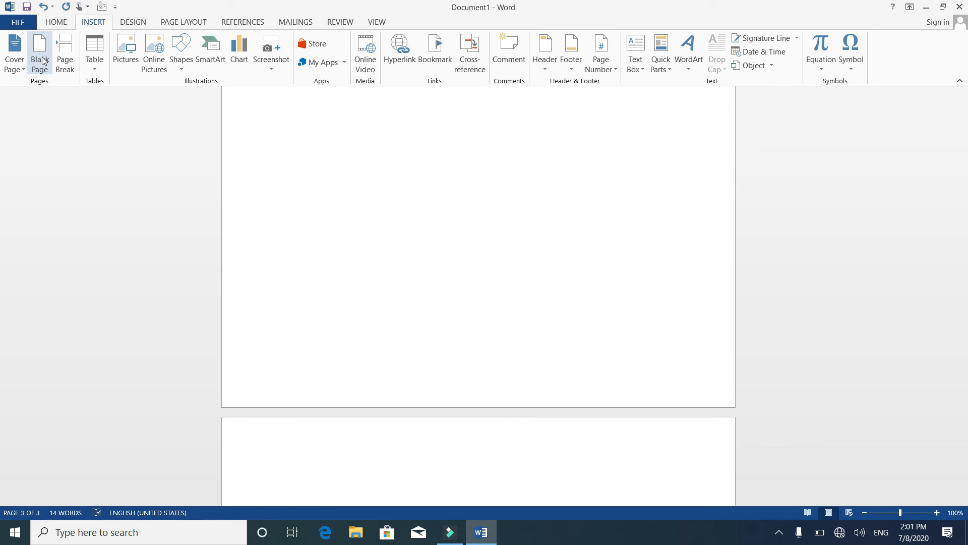
pyautogui.click(40, 60)
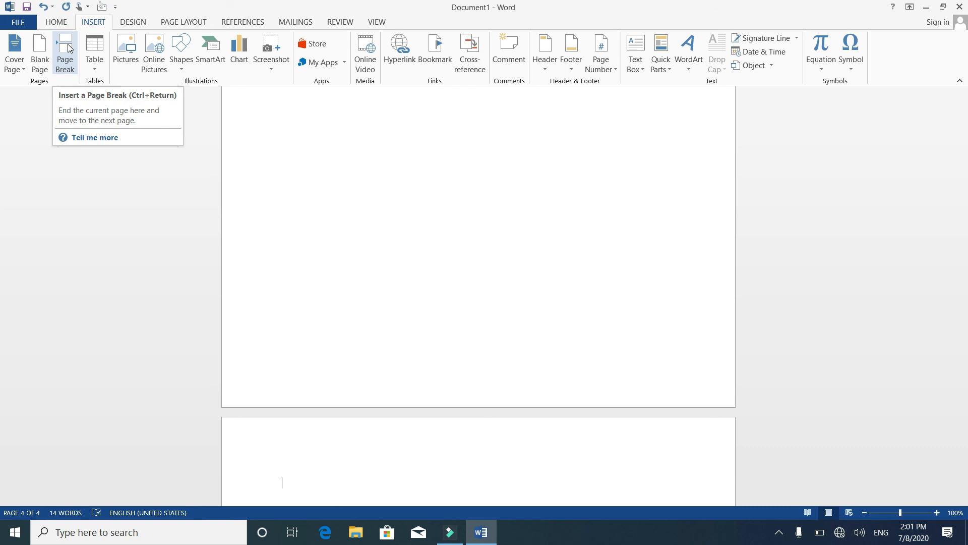
# Generate sample paragraphs on the last page with the formula =rand().
pyautogui.write('=ram')
pyautogui.press('BackSpace')
pyautogui.write('nd()')
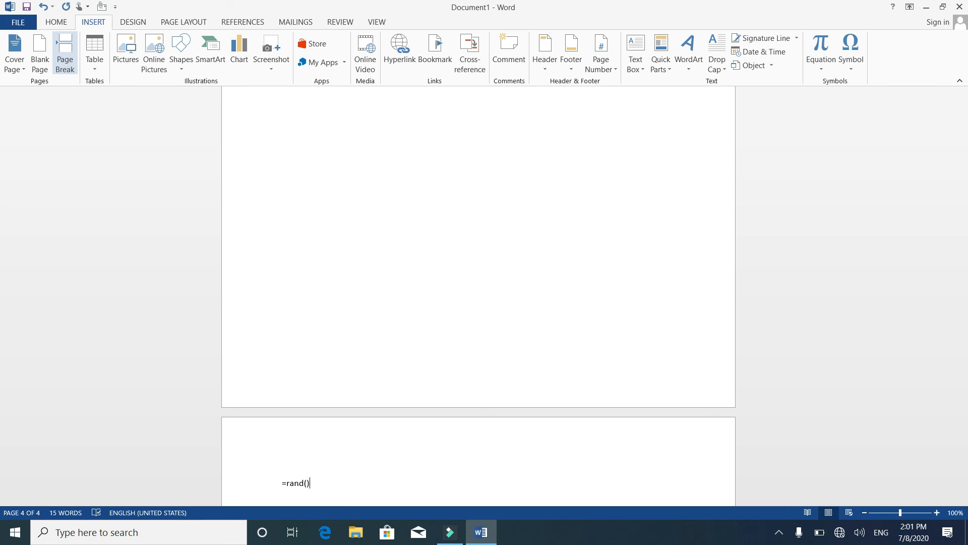
pyautogui.press('Return')
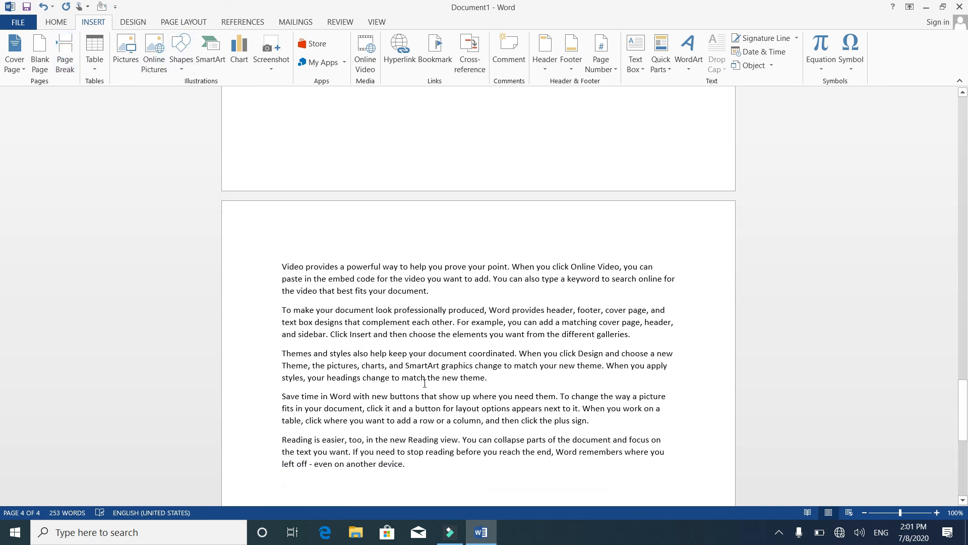
# Insert a page break before the word "graphics" in the third sample paragraph.
pyautogui.click(442, 365)
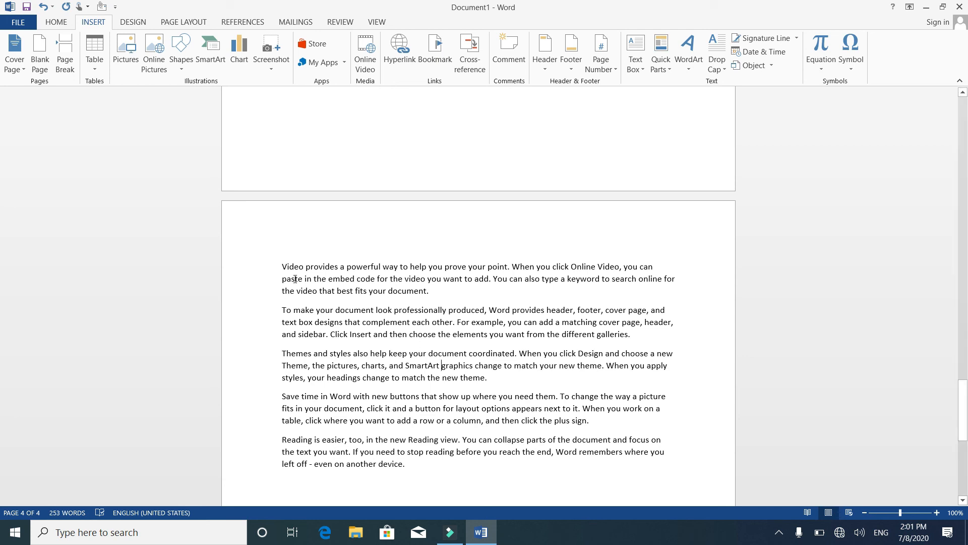
pyautogui.click(62, 49)
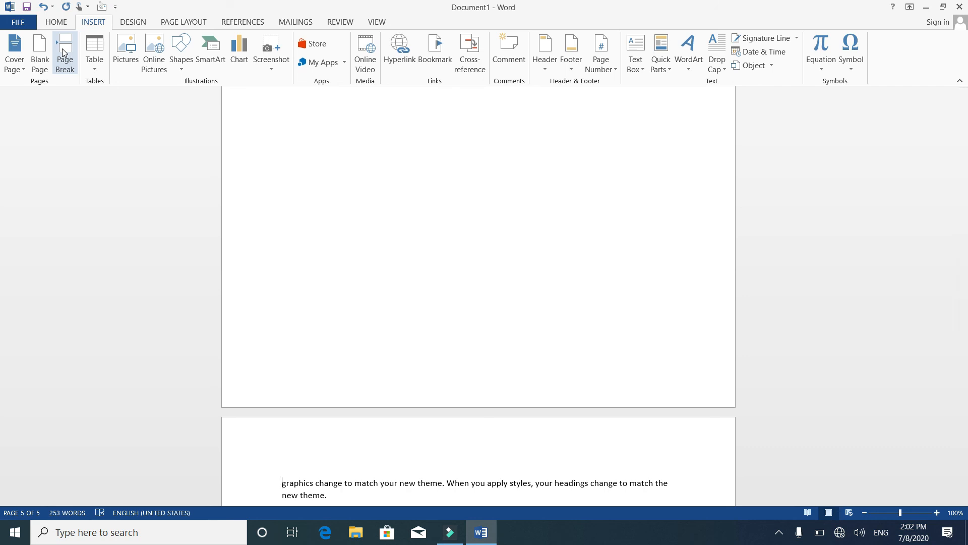
# View the built-in cover page designs and close the gallery without choosing one.
pyautogui.click(15, 59)
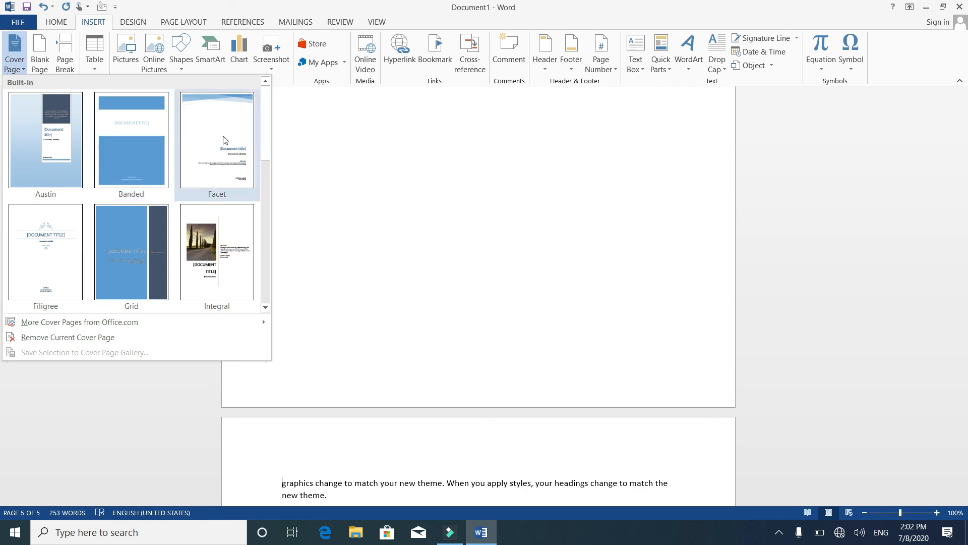
pyautogui.click(337, 225)
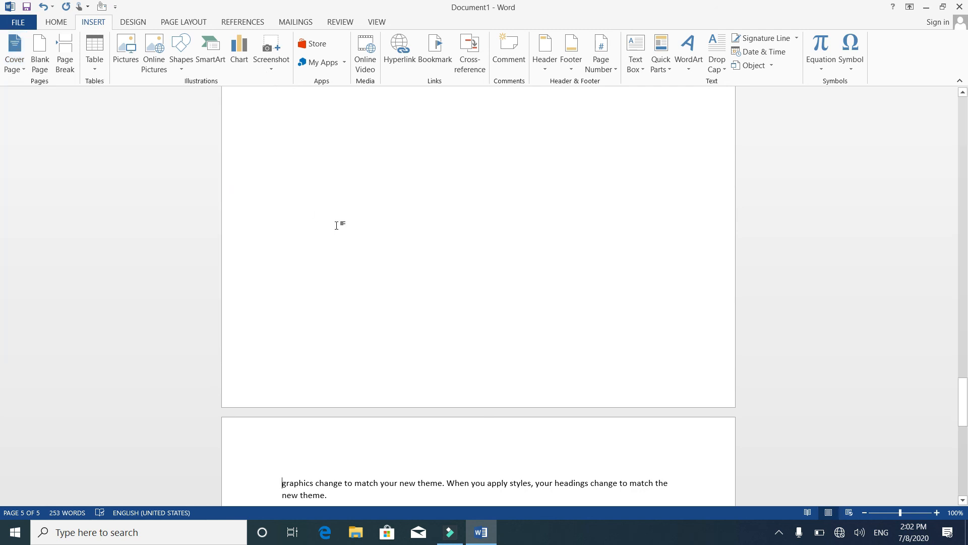